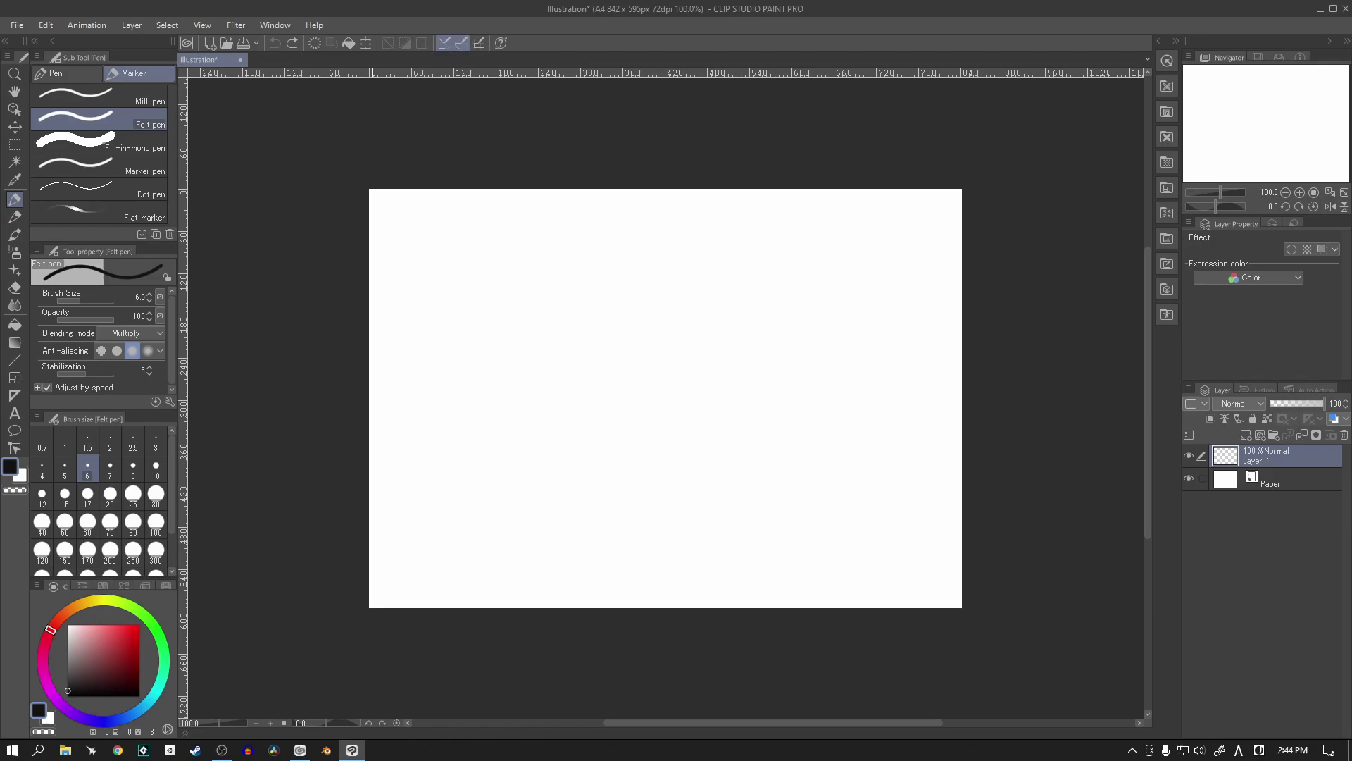
Step: Handwrite 'LMB spam bug' on Layer 1 with '↳ Bool → allowInput' beneath it
mouse_move(403, 246)
mouse_down()
mouse_move(421, 272)
mouse_move(478, 259)
mouse_move(479, 272)
mouse_move(500, 252)
mouse_move(526, 266)
mouse_move(598, 264)
mouse_up()
click(420, 254)
drag(610, 254, 604, 278)
mouse_move(428, 294)
mouse_down()
mouse_move(464, 326)
mouse_move(649, 322)
mouse_move(674, 309)
mouse_move(683, 322)
mouse_move(691, 308)
mouse_move(699, 329)
mouse_move(726, 322)
mouse_up()
drag(721, 310, 734, 309)
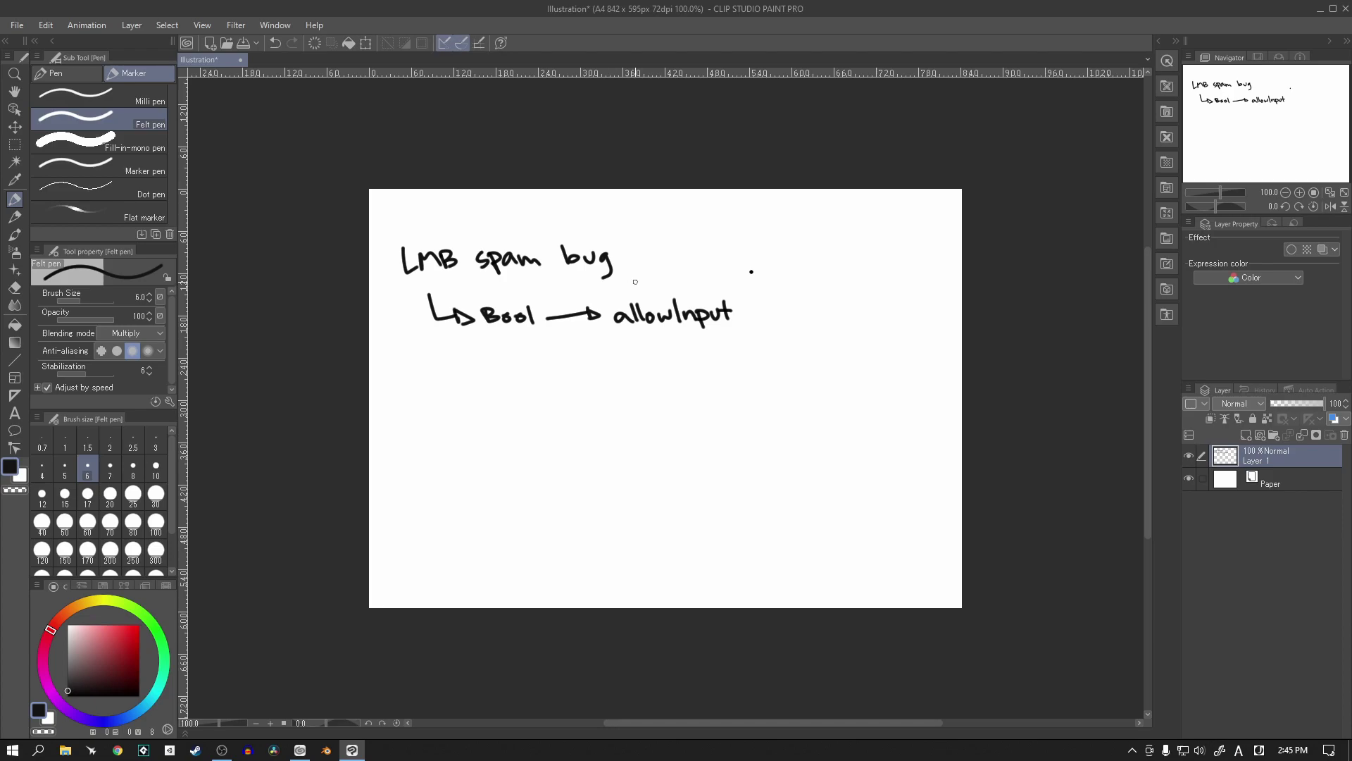
Step: Write 'cManager', '= f' and sub-items '↳int =t', '↳LMB → =f', '↳round start =t'
drag(639, 283, 748, 291)
mouse_move(750, 288)
mouse_down()
mouse_move(768, 279)
mouse_move(758, 313)
mouse_move(778, 331)
mouse_move(770, 318)
mouse_up()
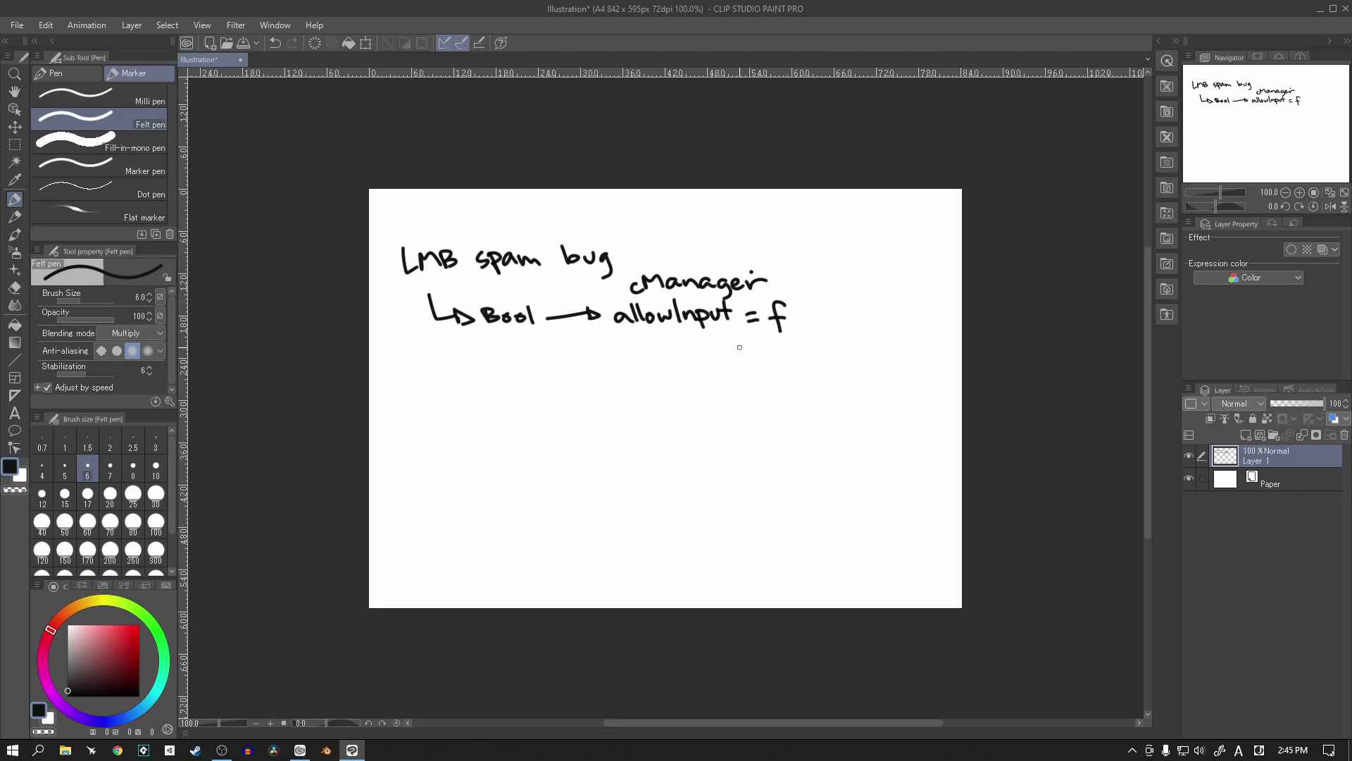
mouse_move(596, 343)
mouse_down()
mouse_move(653, 369)
mouse_move(625, 353)
mouse_move(693, 375)
mouse_up()
click(625, 355)
drag(678, 365, 696, 363)
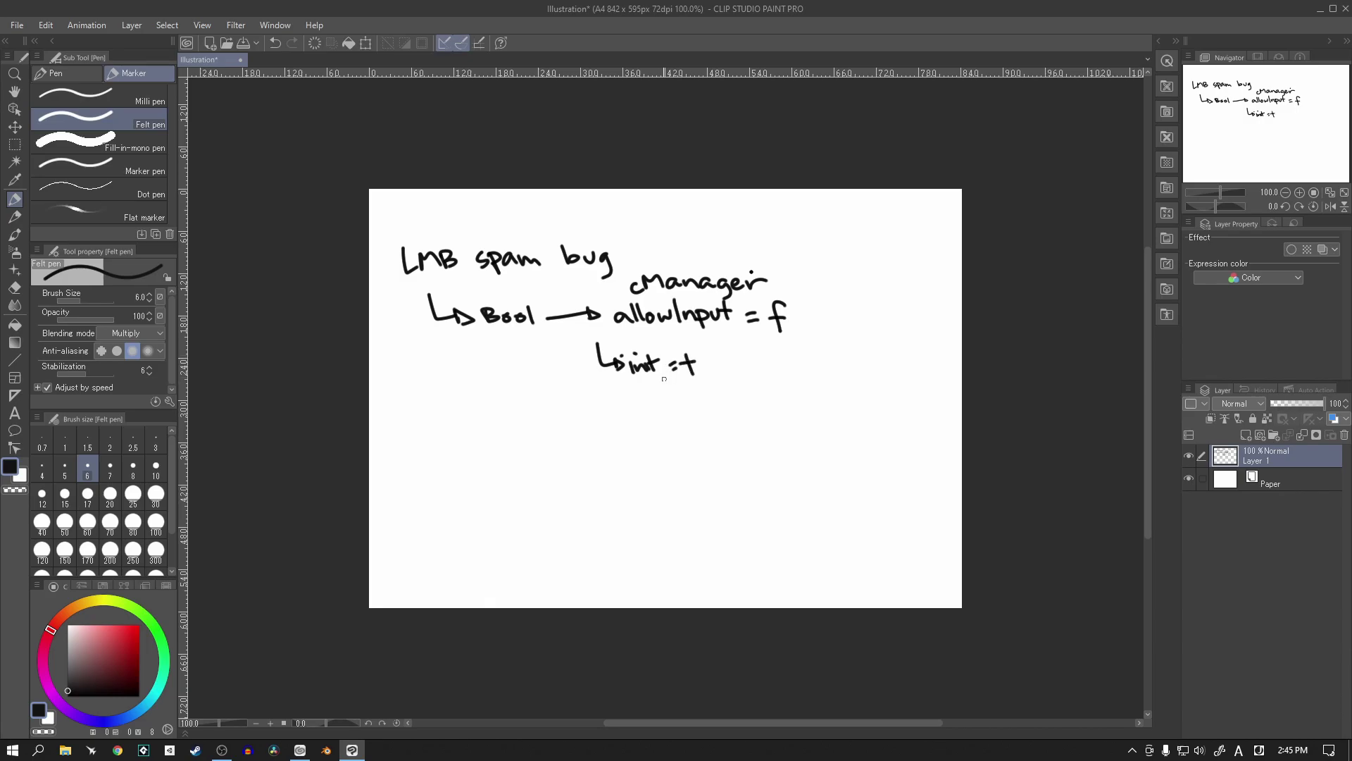
mouse_move(600, 389)
mouse_down()
mouse_move(618, 416)
mouse_move(767, 413)
mouse_move(775, 428)
mouse_move(788, 417)
mouse_up()
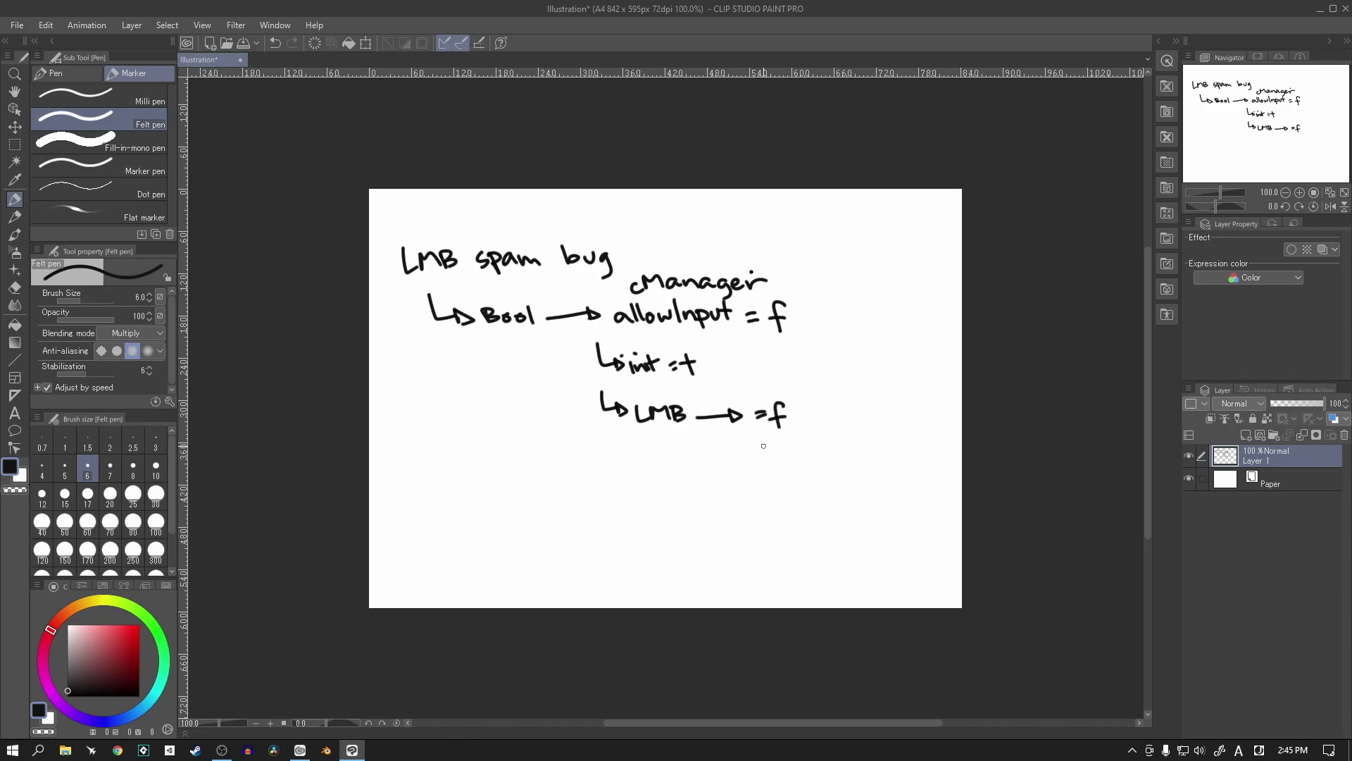
mouse_move(601, 441)
mouse_down()
mouse_move(603, 470)
mouse_move(627, 470)
mouse_move(704, 451)
mouse_move(735, 465)
mouse_move(817, 459)
mouse_move(826, 472)
mouse_move(834, 454)
mouse_up()
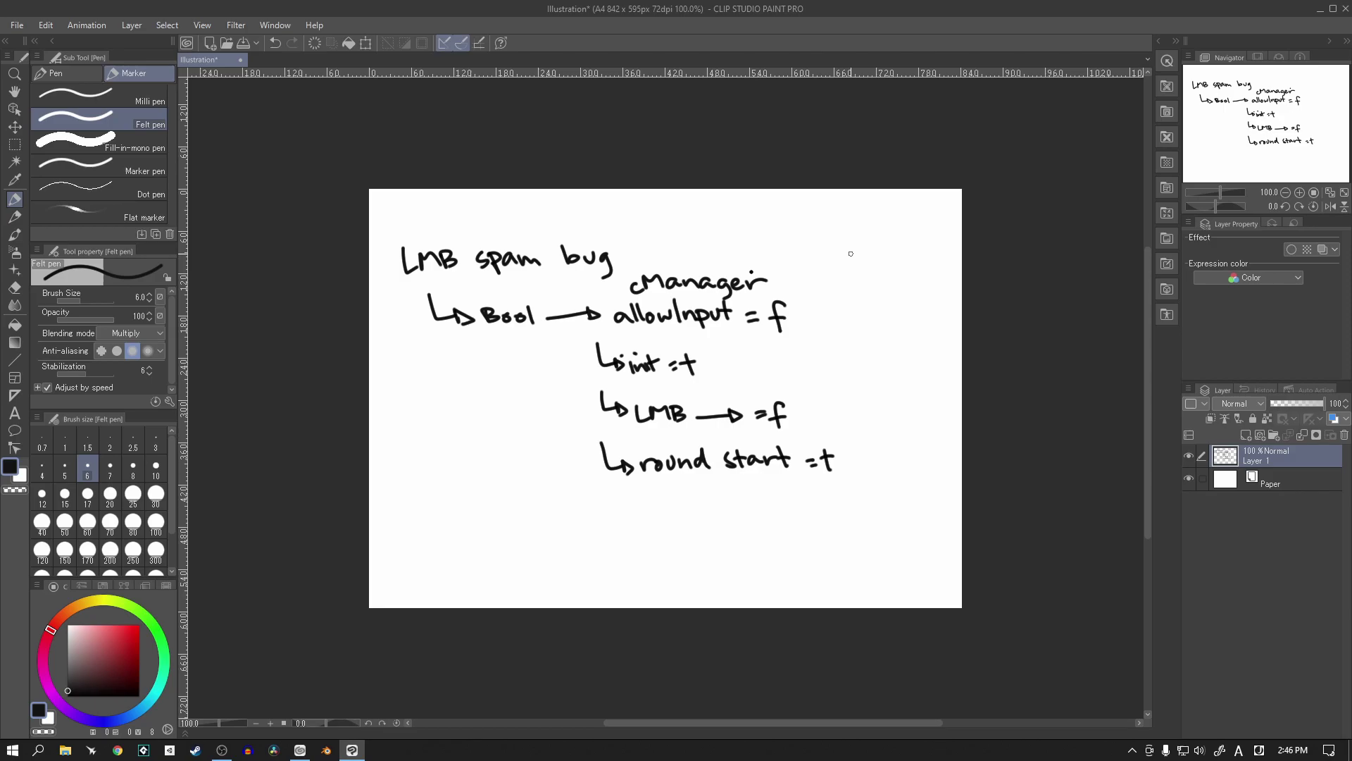
Step: Hide Layer 1, add a new raster layer, and write 'HP/SP bars:'
click(1189, 457)
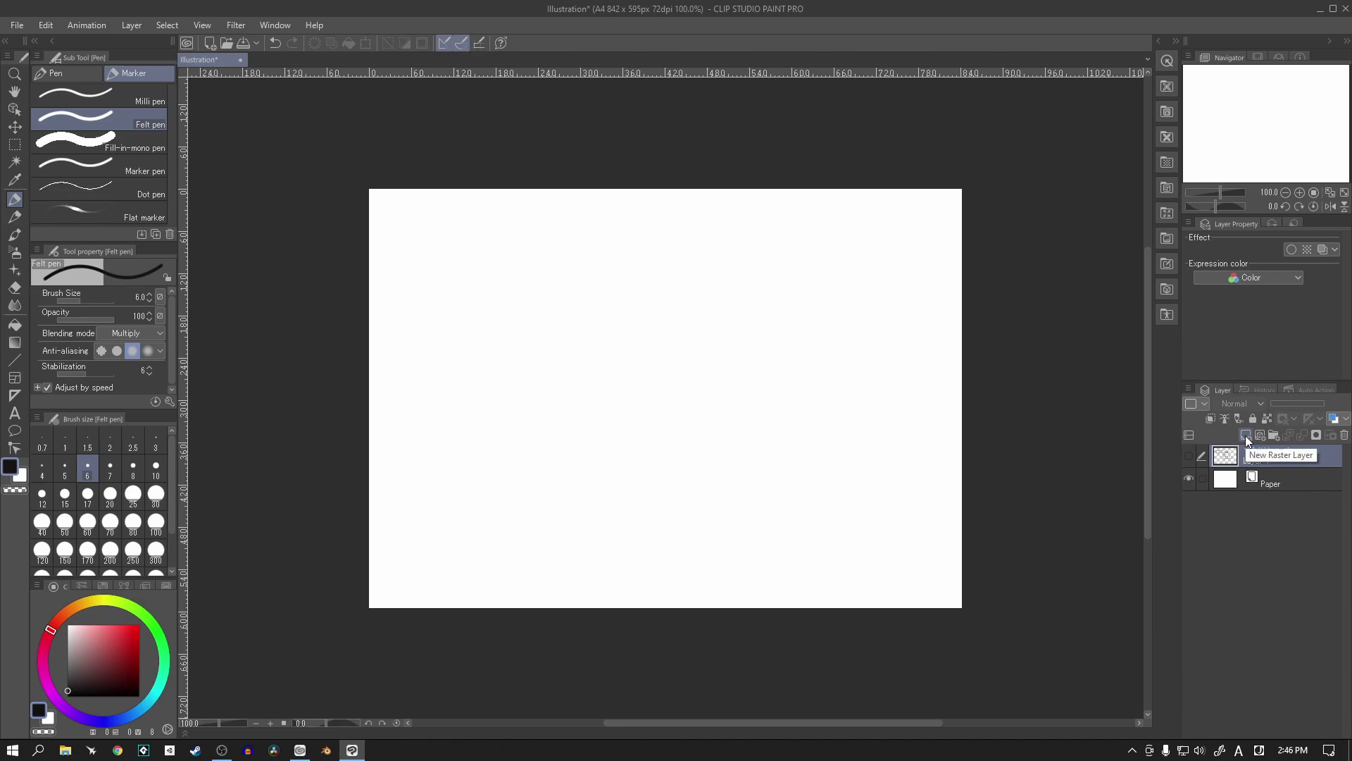
click(1246, 435)
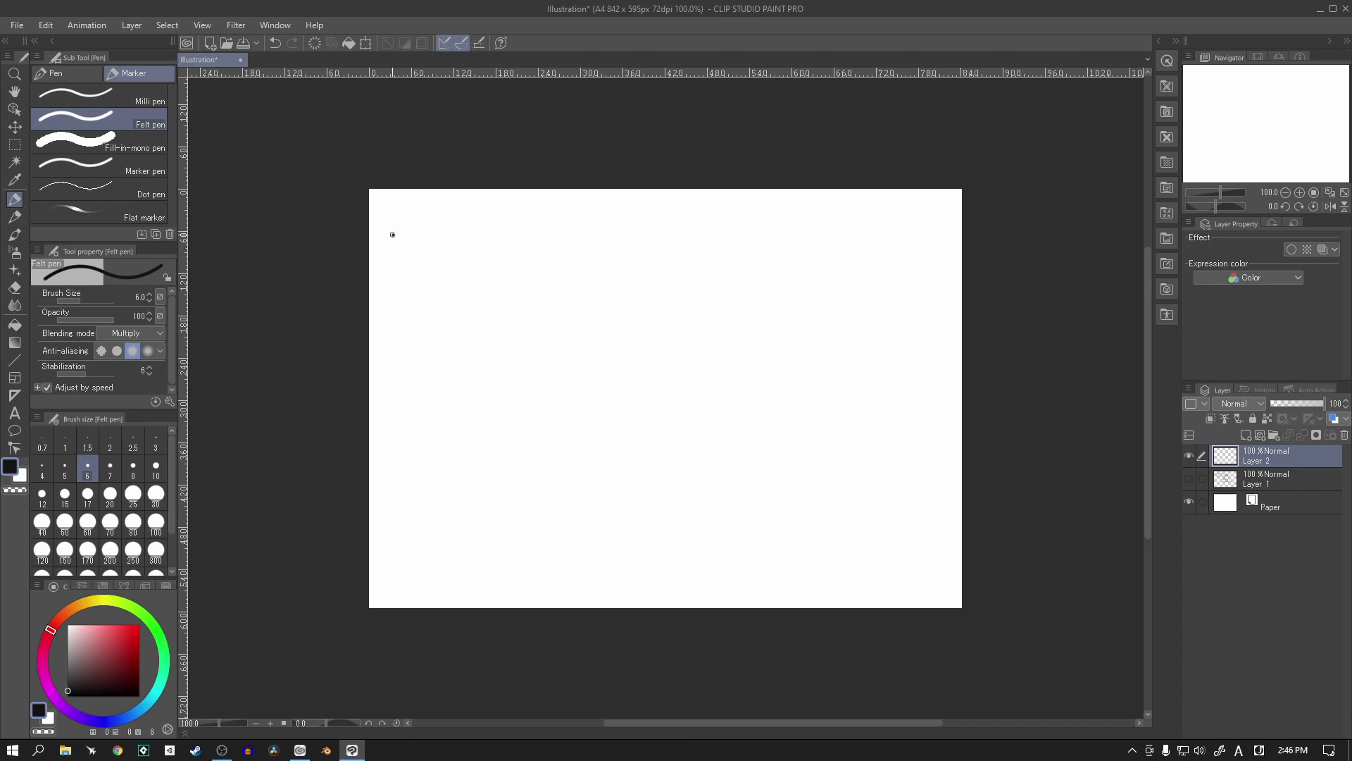
mouse_move(392, 234)
mouse_down()
mouse_move(392, 254)
mouse_move(406, 252)
mouse_up()
drag(414, 235, 412, 244)
click(414, 248)
mouse_move(441, 224)
mouse_down()
mouse_move(433, 263)
mouse_move(459, 248)
mouse_move(451, 256)
mouse_up()
mouse_move(469, 237)
mouse_down()
mouse_move(469, 250)
mouse_move(479, 236)
mouse_move(472, 246)
mouse_move(574, 246)
mouse_move(568, 257)
mouse_up()
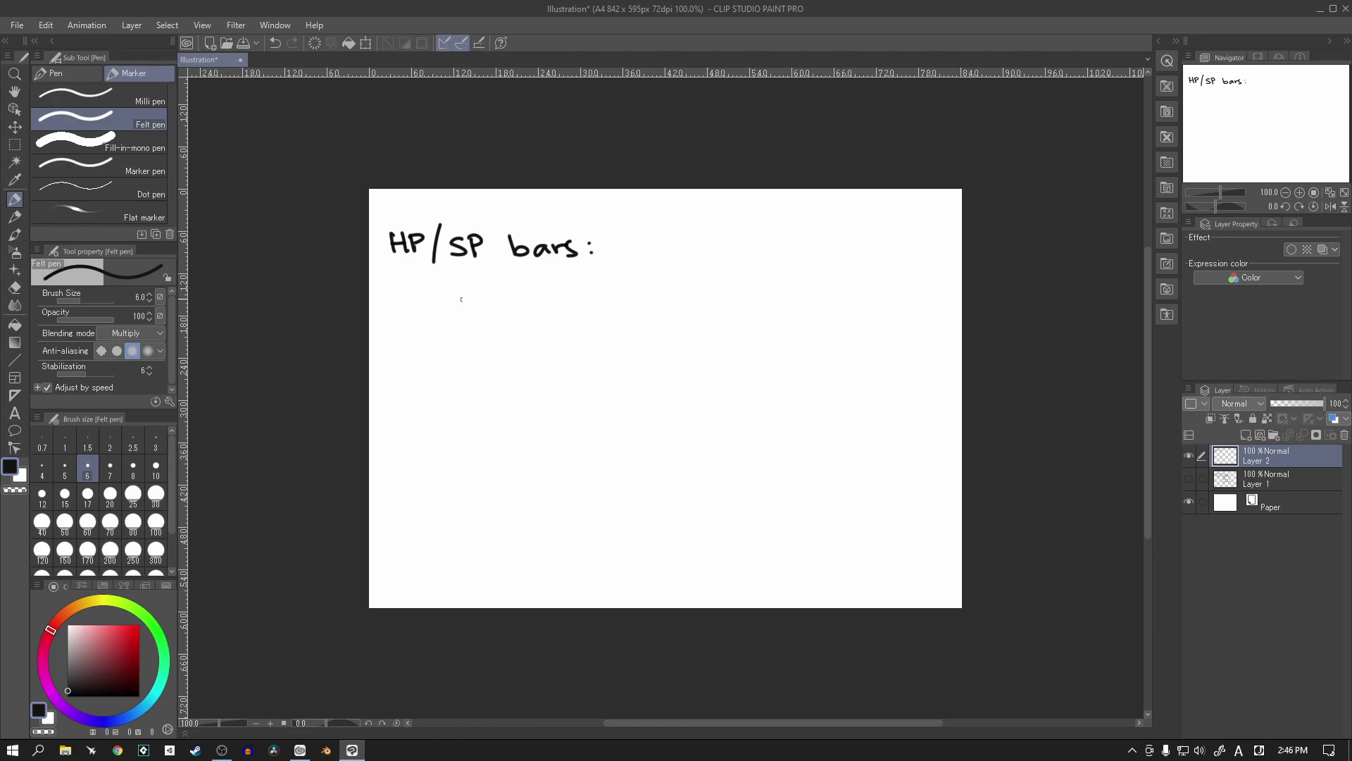
Step: Write an arrowed '2 f' sub-point beneath, undoing the mistaken last stroke
drag(416, 291, 440, 323)
mouse_move(466, 309)
mouse_down()
mouse_move(493, 325)
mouse_move(521, 302)
mouse_move(515, 336)
mouse_up()
drag(501, 321, 540, 321)
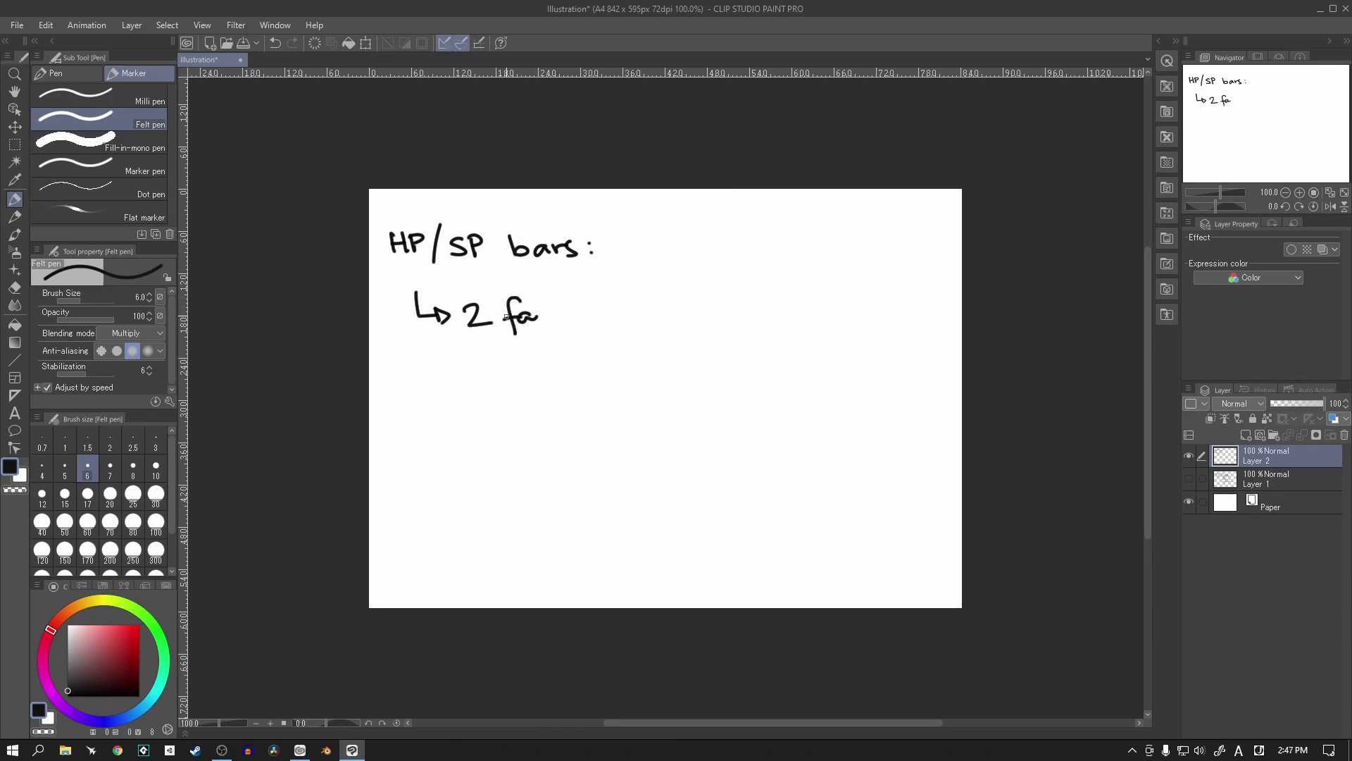
click(17, 25)
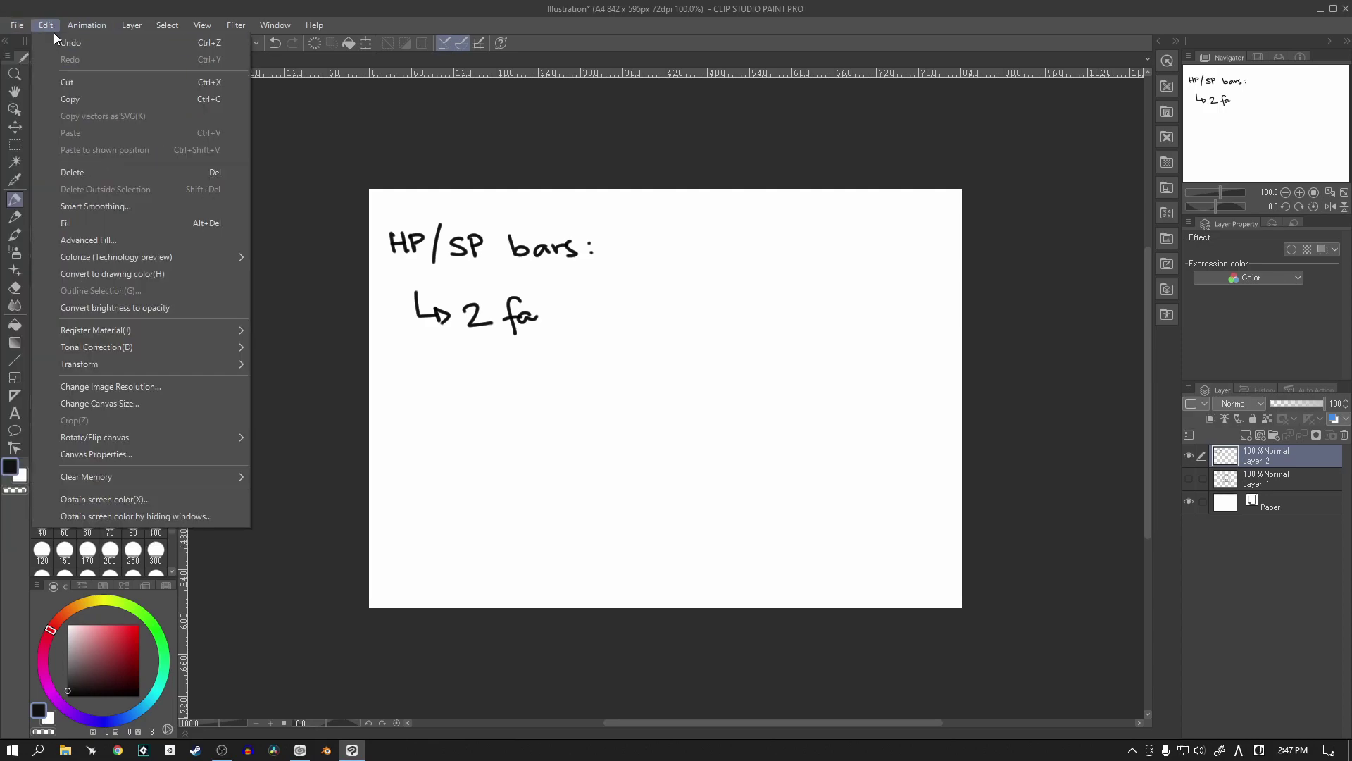
click(70, 44)
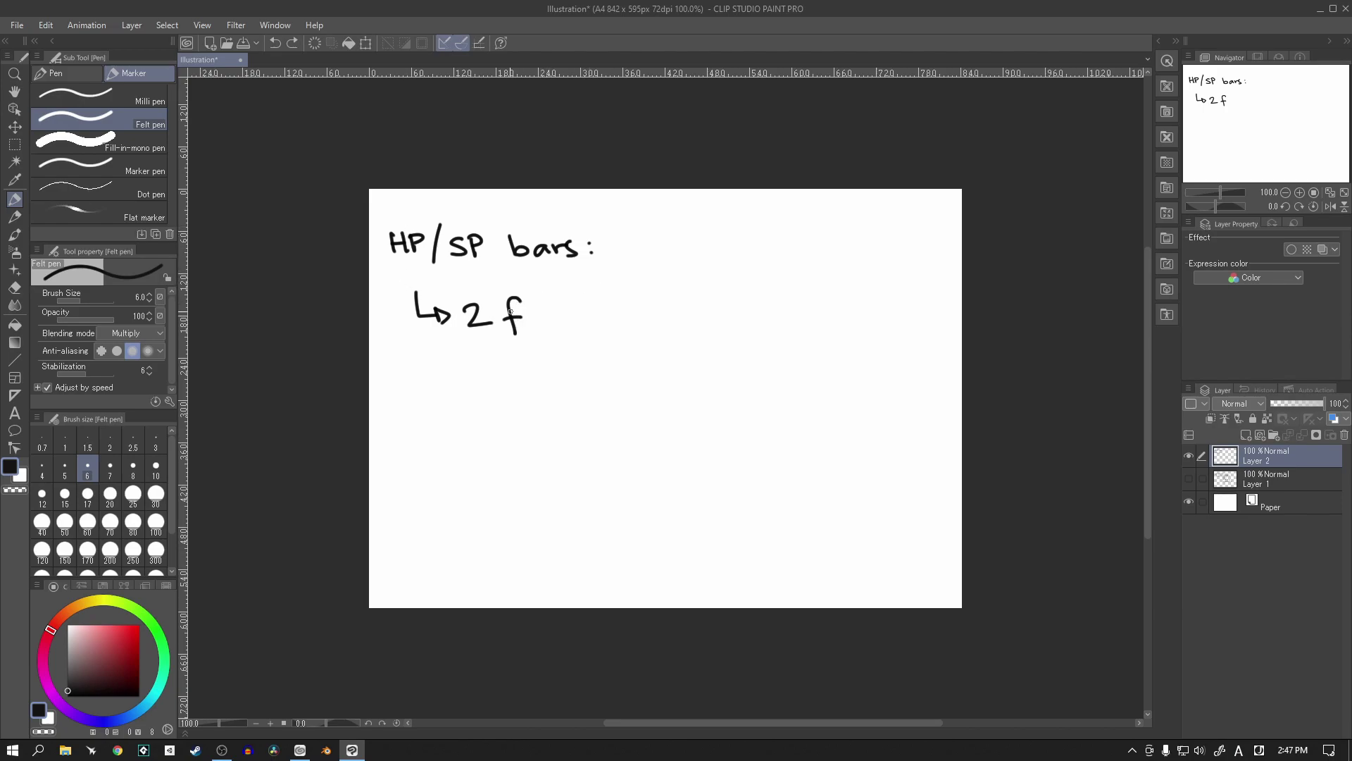
Step: Finish '2 frame anim' and label a sketch panel 'Bg' with an 'HP' label
drag(525, 319, 711, 319)
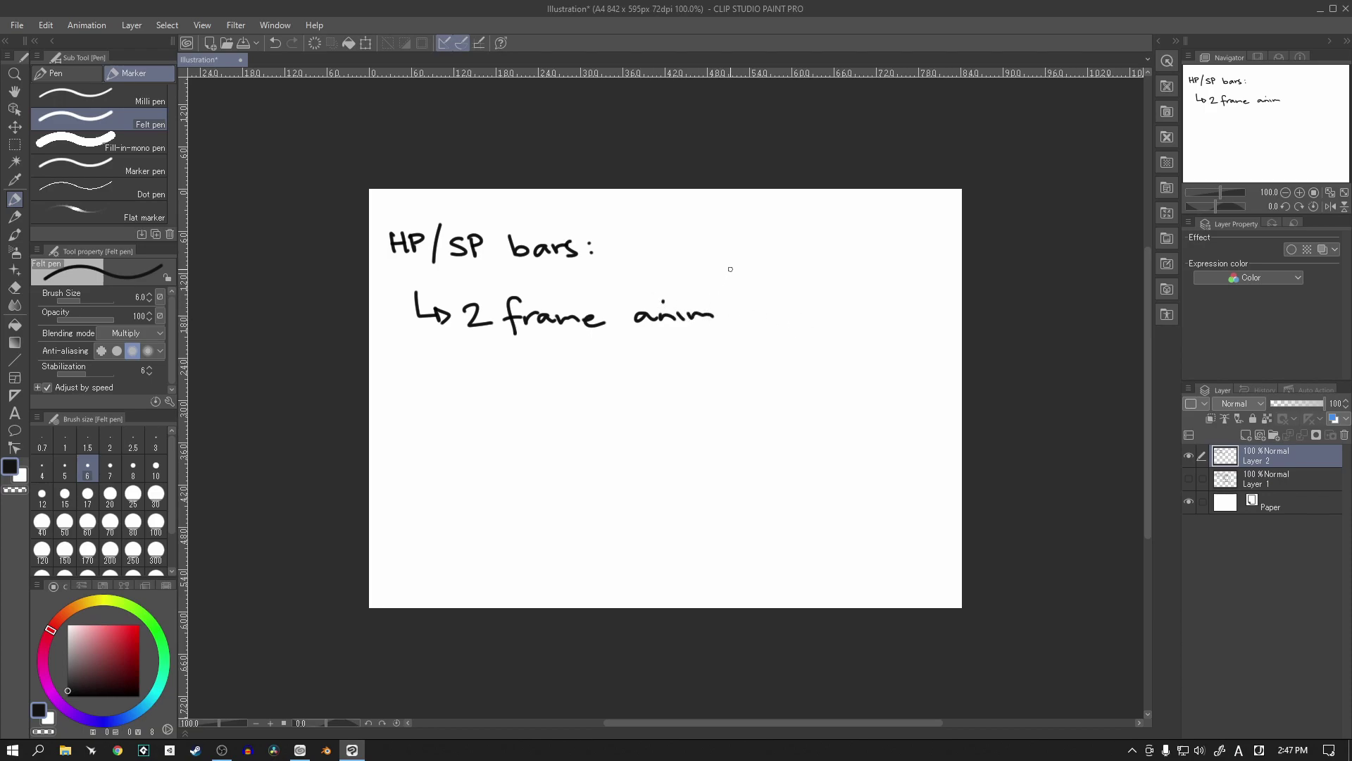
drag(730, 264, 741, 280)
mouse_move(748, 266)
mouse_down()
mouse_move(739, 307)
mouse_move(805, 289)
mouse_move(814, 306)
mouse_move(736, 308)
mouse_up()
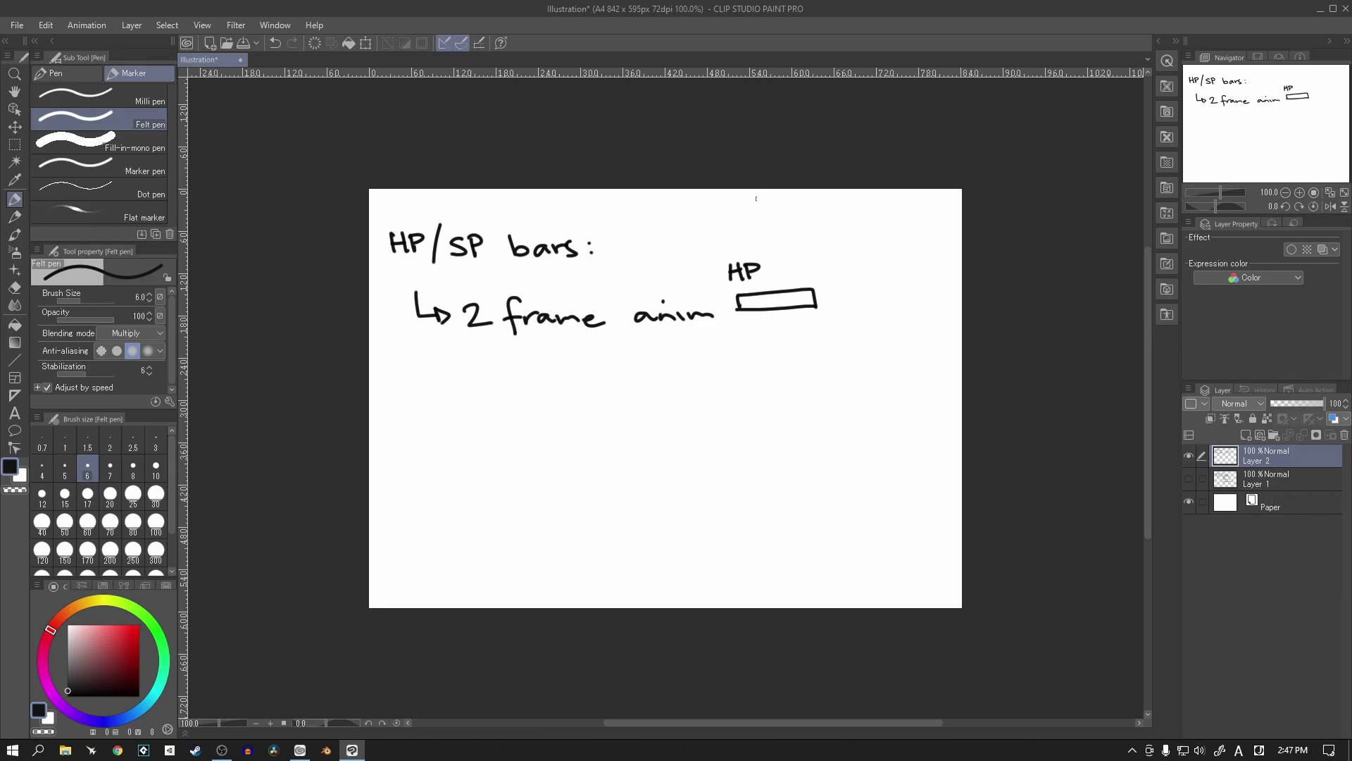
mouse_move(752, 224)
mouse_down()
mouse_move(752, 243)
mouse_move(784, 236)
mouse_move(775, 252)
mouse_up()
Step: Sketch the 'bar' panel with a small bar, box both frames, and start '↳ draw'
drag(845, 227, 851, 249)
mouse_move(881, 238)
mouse_down()
mouse_move(868, 245)
mouse_move(901, 238)
mouse_up()
mouse_move(854, 291)
mouse_down()
mouse_move(853, 303)
mouse_move(910, 290)
mouse_move(913, 303)
mouse_move(855, 301)
mouse_up()
drag(822, 204, 840, 318)
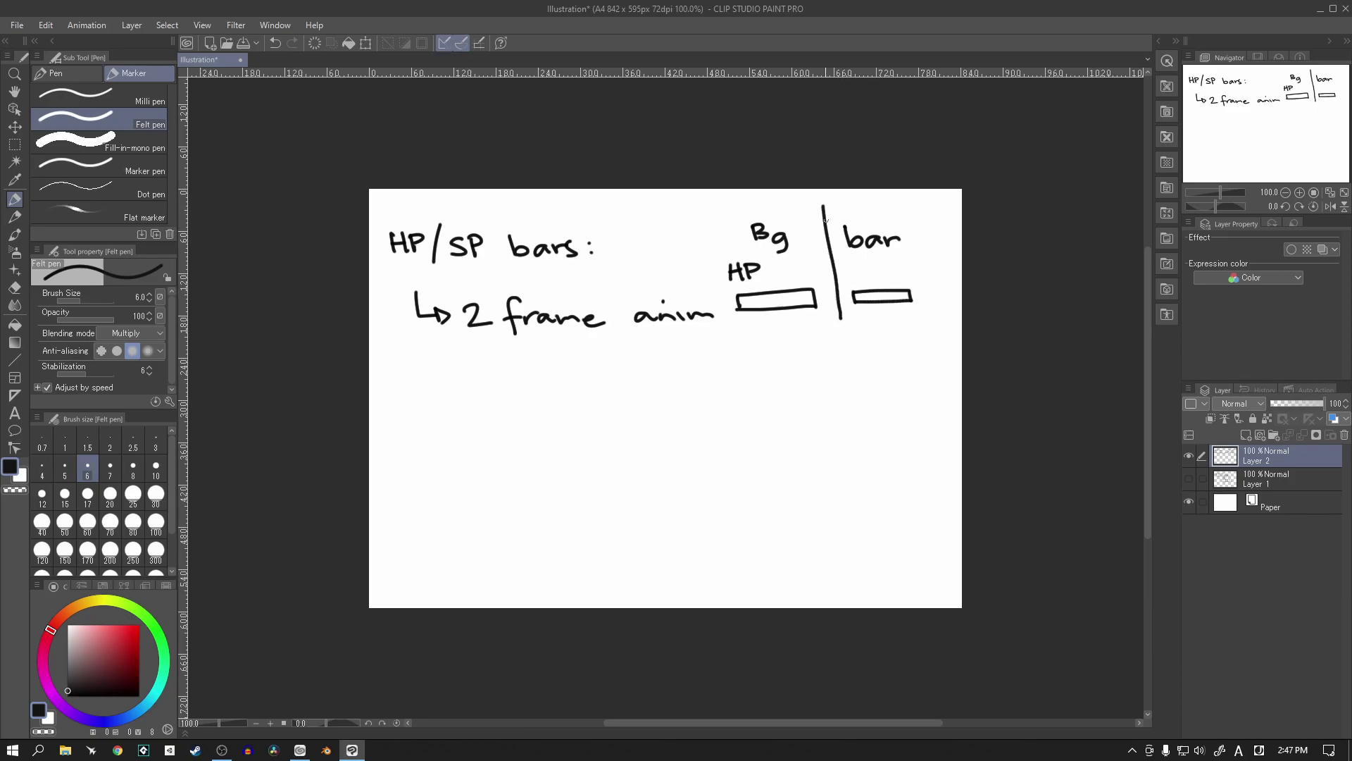
mouse_move(823, 204)
mouse_down()
mouse_move(926, 204)
mouse_move(945, 321)
mouse_move(839, 318)
mouse_up()
drag(817, 202, 841, 331)
mouse_move(821, 204)
mouse_down()
mouse_move(709, 220)
mouse_move(727, 336)
mouse_move(730, 347)
mouse_move(843, 328)
mouse_up()
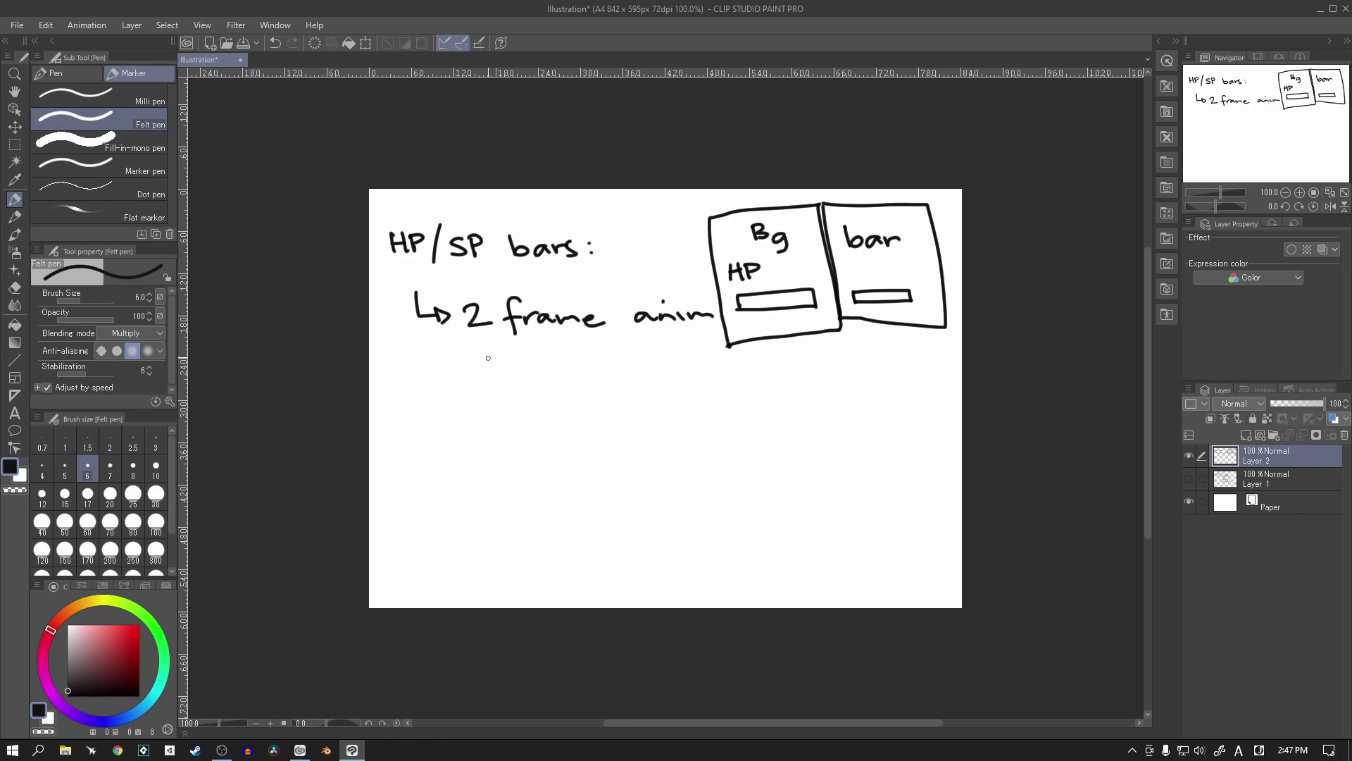
mouse_move(433, 354)
mouse_down()
mouse_move(458, 383)
mouse_move(490, 370)
mouse_move(495, 386)
mouse_move(591, 386)
mouse_up()
Step: Write 'drawgui → draw_spr' with an arrow pointing to the Bg frame
click(593, 371)
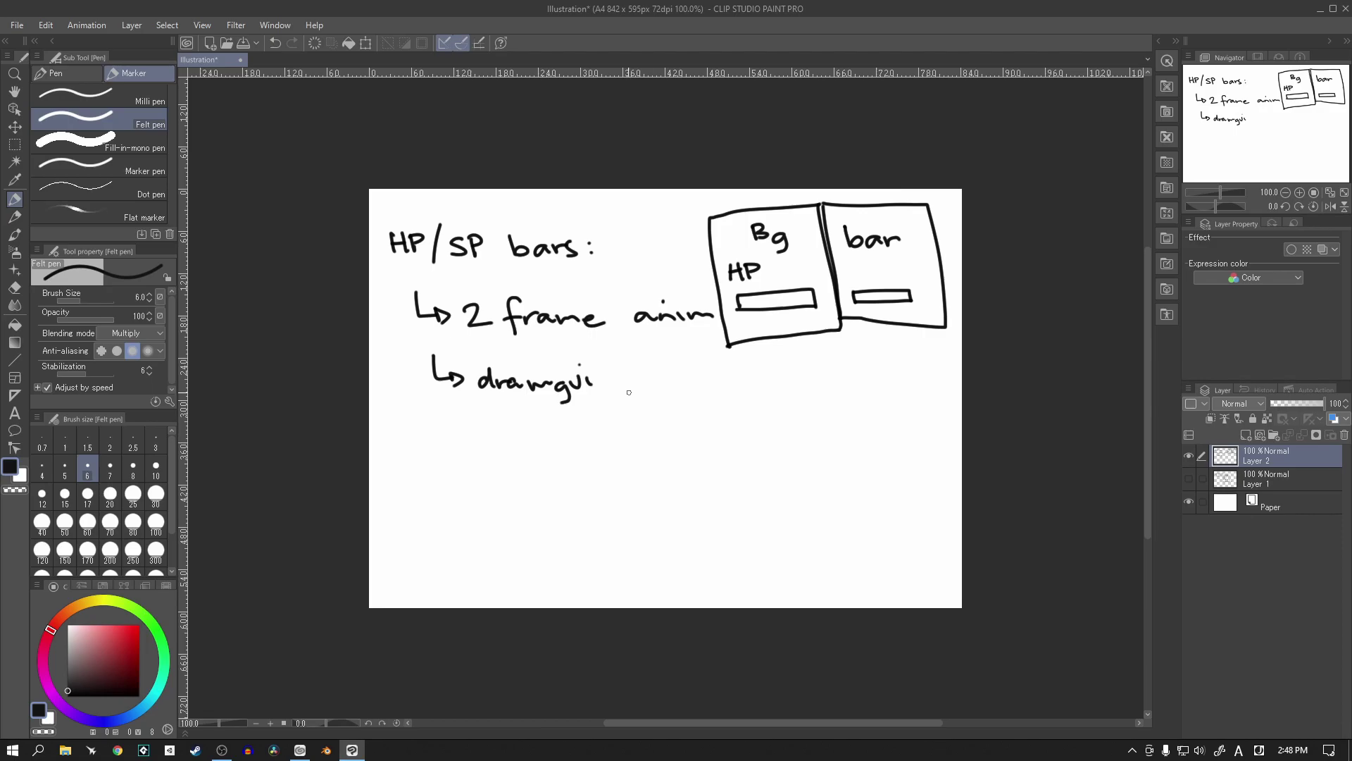
mouse_move(610, 383)
mouse_down()
mouse_move(713, 393)
mouse_move(743, 378)
mouse_move(787, 405)
mouse_up()
drag(784, 385, 784, 393)
mouse_move(794, 386)
mouse_down()
mouse_move(810, 382)
mouse_move(766, 345)
mouse_move(773, 354)
mouse_up()
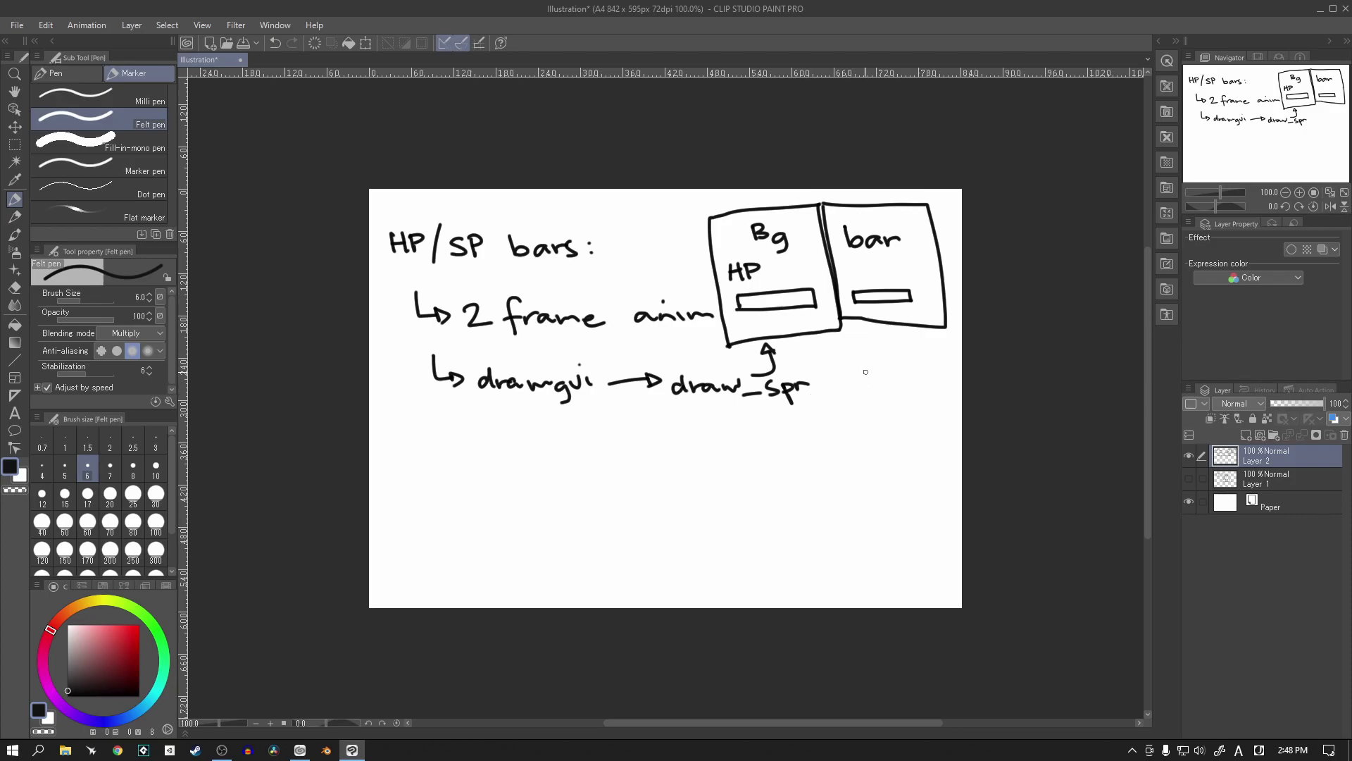
Step: Write 'draw_spr_part()' with an arrow up to the bar frame
mouse_move(861, 383)
mouse_down()
mouse_move(855, 394)
mouse_move(948, 383)
mouse_up()
click(952, 385)
drag(867, 408, 868, 425)
drag(865, 410, 911, 419)
click(886, 408)
drag(905, 410, 930, 419)
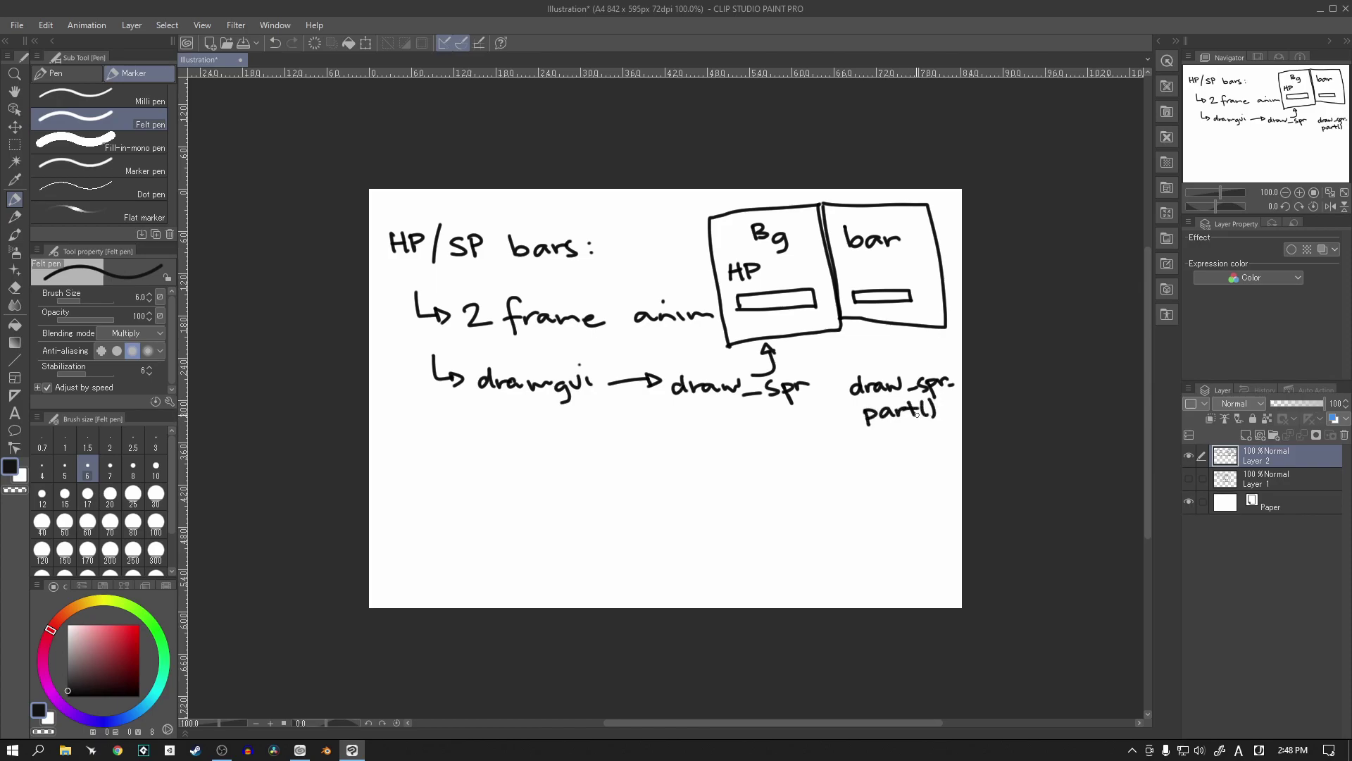
mouse_move(878, 368)
mouse_down()
mouse_move(895, 334)
mouse_move(905, 345)
mouse_up()
Step: Draw an arrow from part() to 'current_hp', undoing a stray stroke below it
mouse_move(836, 412)
mouse_down()
mouse_move(817, 465)
mouse_move(835, 408)
mouse_move(848, 412)
mouse_move(835, 422)
mouse_up()
mouse_move(826, 476)
mouse_down()
mouse_move(826, 488)
mouse_move(861, 477)
mouse_move(915, 486)
mouse_up()
drag(904, 476, 948, 484)
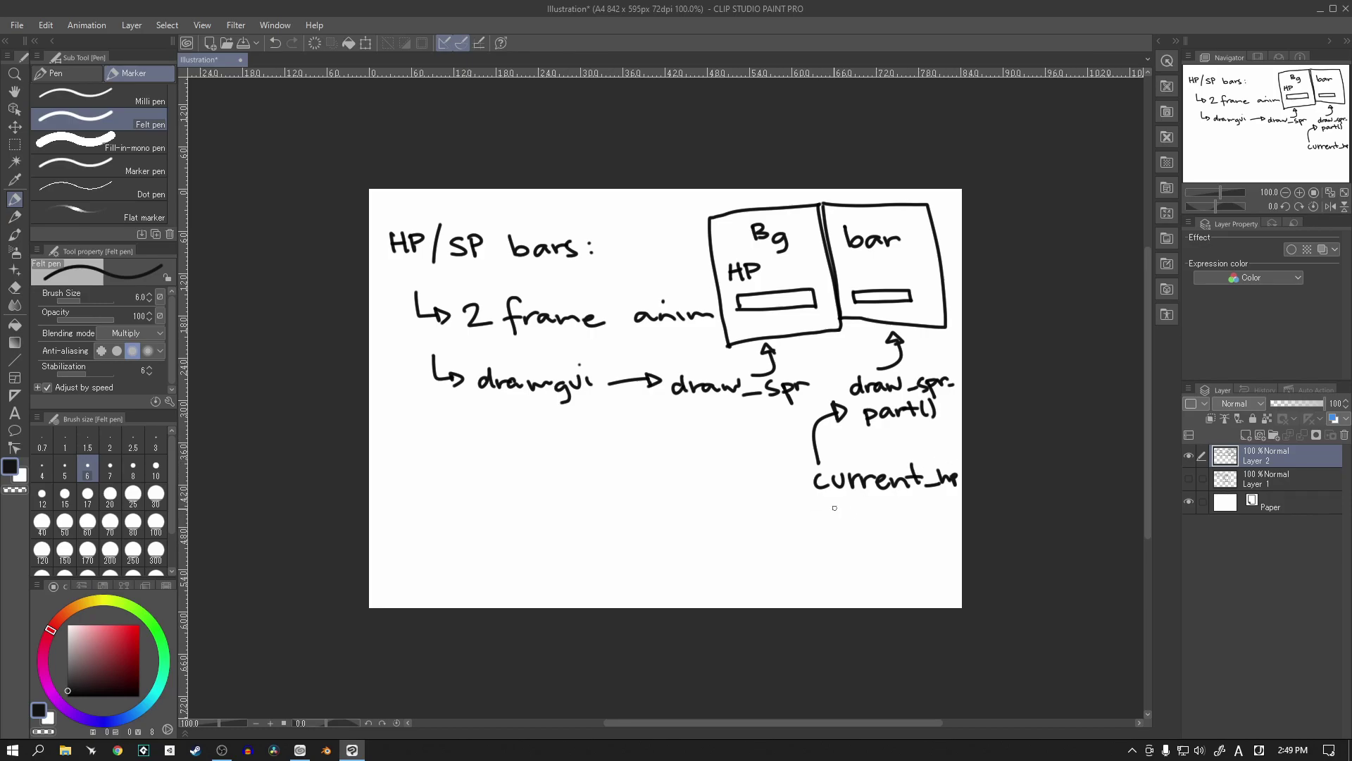
drag(833, 496, 801, 519)
click(45, 25)
click(48, 34)
Step: Make it a fraction over 'max_hp' and write '_ext()' under draw_spr
drag(808, 498, 962, 502)
drag(816, 525, 911, 533)
drag(917, 522, 915, 533)
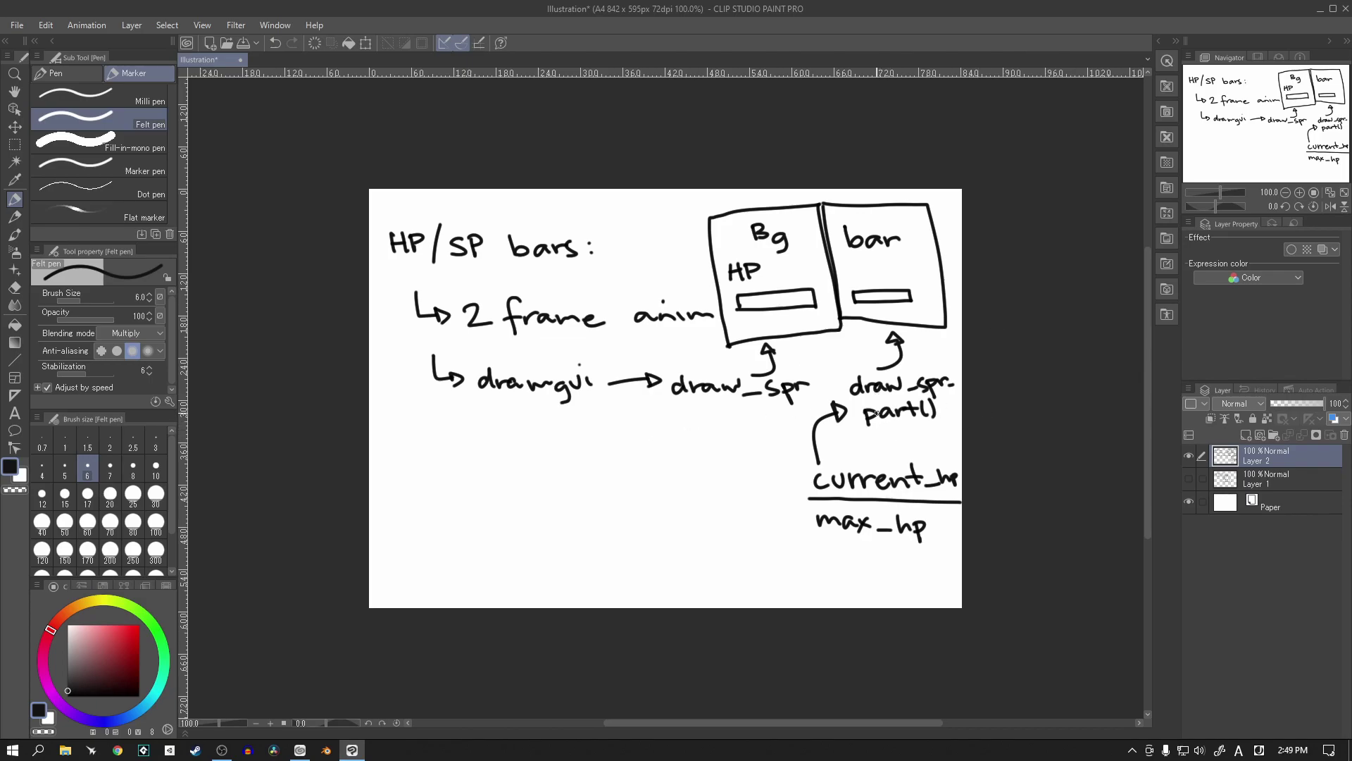
mouse_move(645, 446)
mouse_down()
mouse_move(698, 434)
mouse_move(736, 445)
mouse_up()
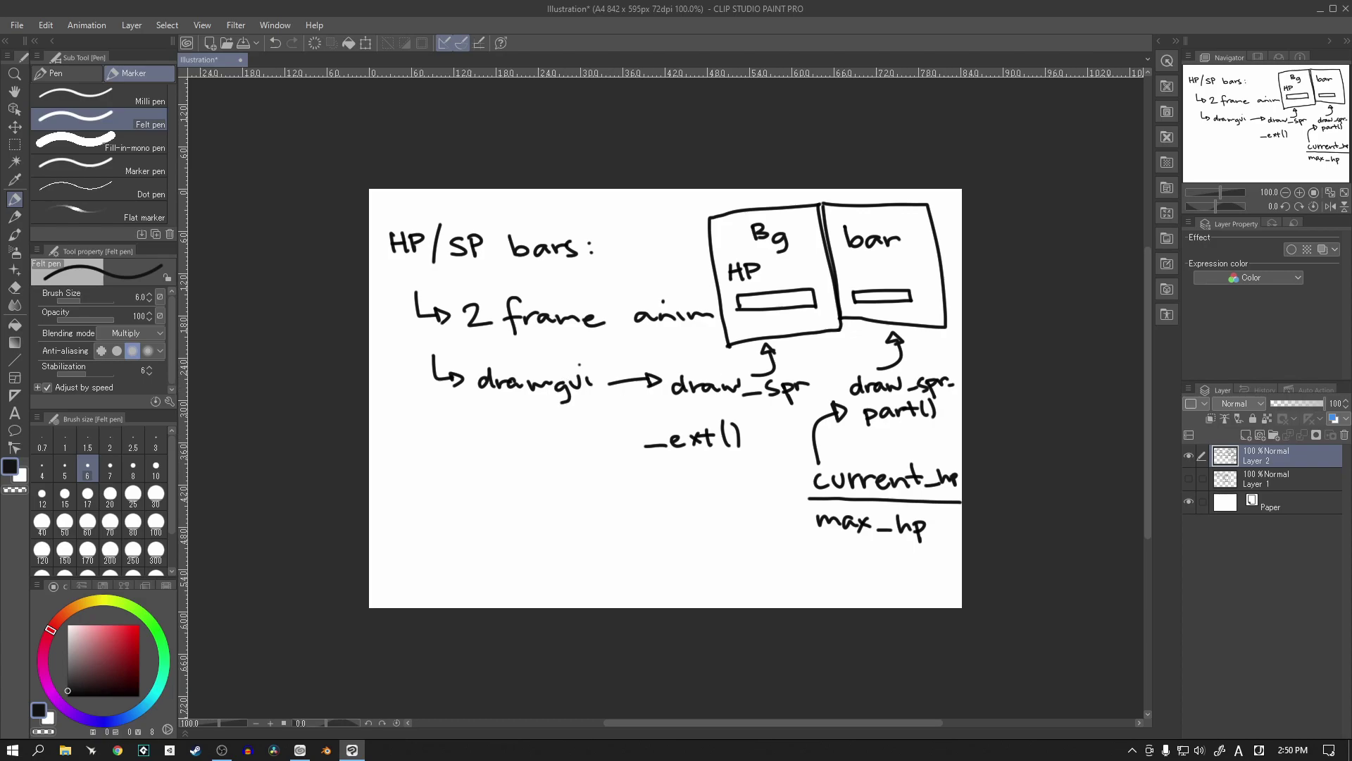
Step: Write '10/10 debug text' under the drawgui line
mouse_move(426, 432)
mouse_down()
mouse_move(427, 451)
mouse_move(450, 446)
mouse_move(443, 434)
mouse_move(464, 449)
mouse_up()
mouse_move(479, 435)
mouse_down()
mouse_move(465, 472)
mouse_move(521, 465)
mouse_move(525, 478)
mouse_up()
drag(543, 442, 577, 461)
mouse_move(577, 445)
mouse_down()
mouse_move(567, 462)
mouse_move(584, 458)
mouse_up()
drag(574, 451, 588, 449)
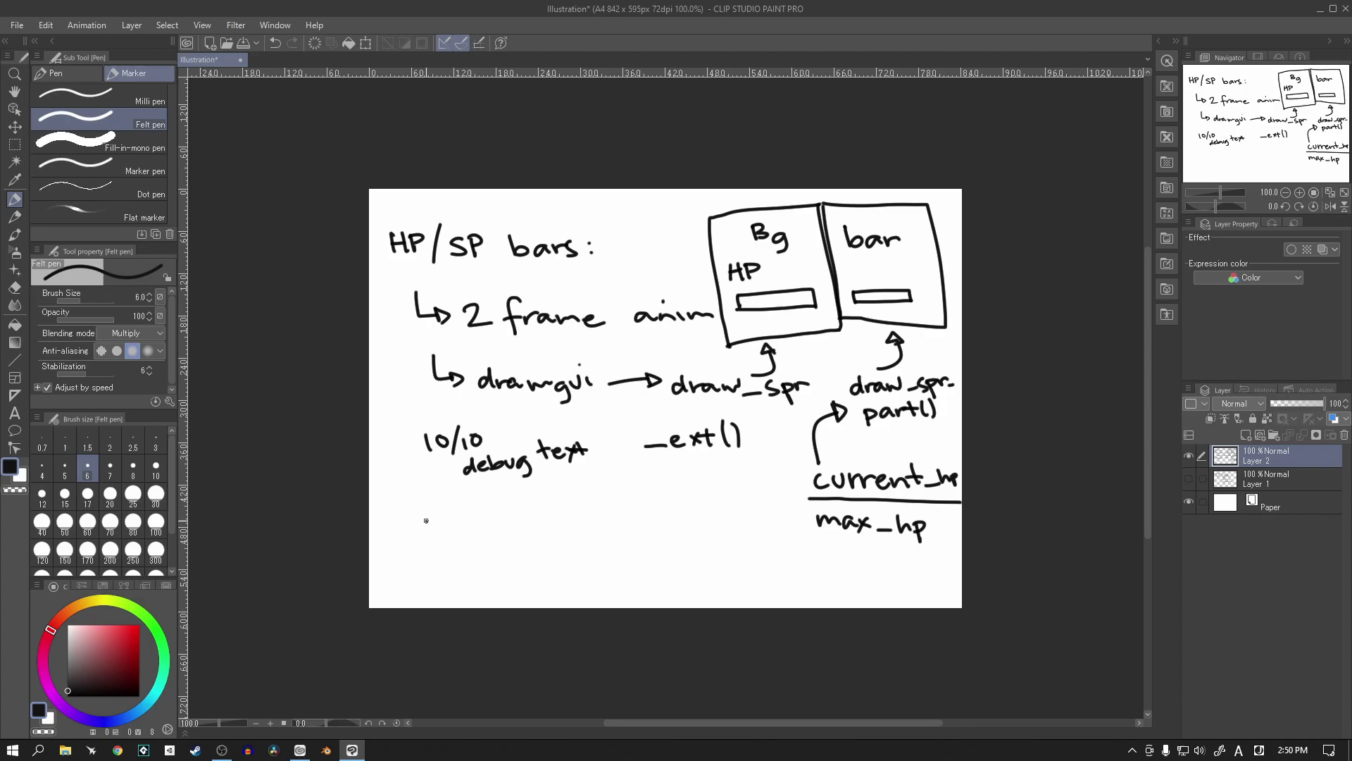
Step: Sketch small bars labelled HP and SP beneath the debug note
drag(426, 519, 427, 534)
mouse_move(425, 527)
mouse_down()
mouse_move(445, 528)
mouse_move(439, 549)
mouse_move(515, 524)
mouse_move(516, 543)
mouse_move(433, 556)
mouse_up()
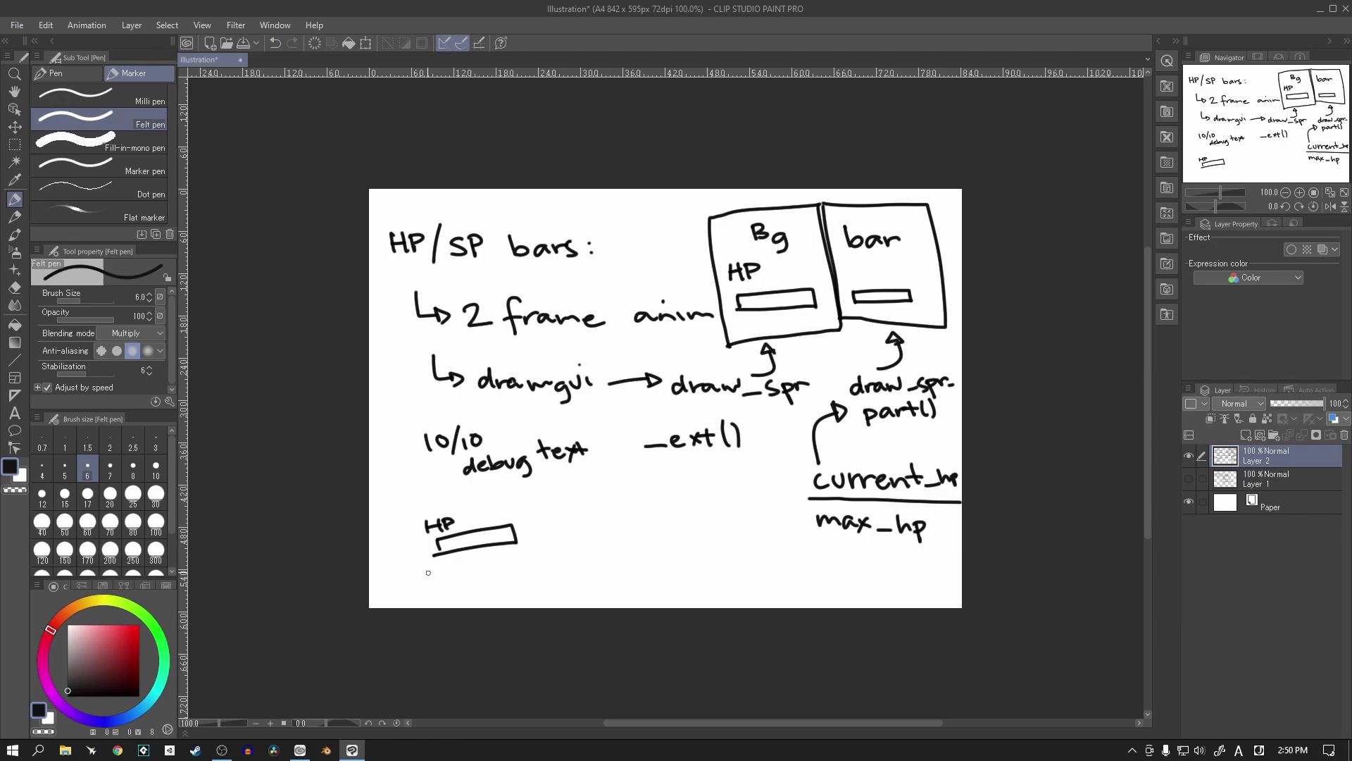
mouse_move(433, 571)
mouse_down()
mouse_move(424, 583)
mouse_move(443, 579)
mouse_move(447, 598)
mouse_move(508, 579)
mouse_move(512, 593)
mouse_move(446, 599)
mouse_up()
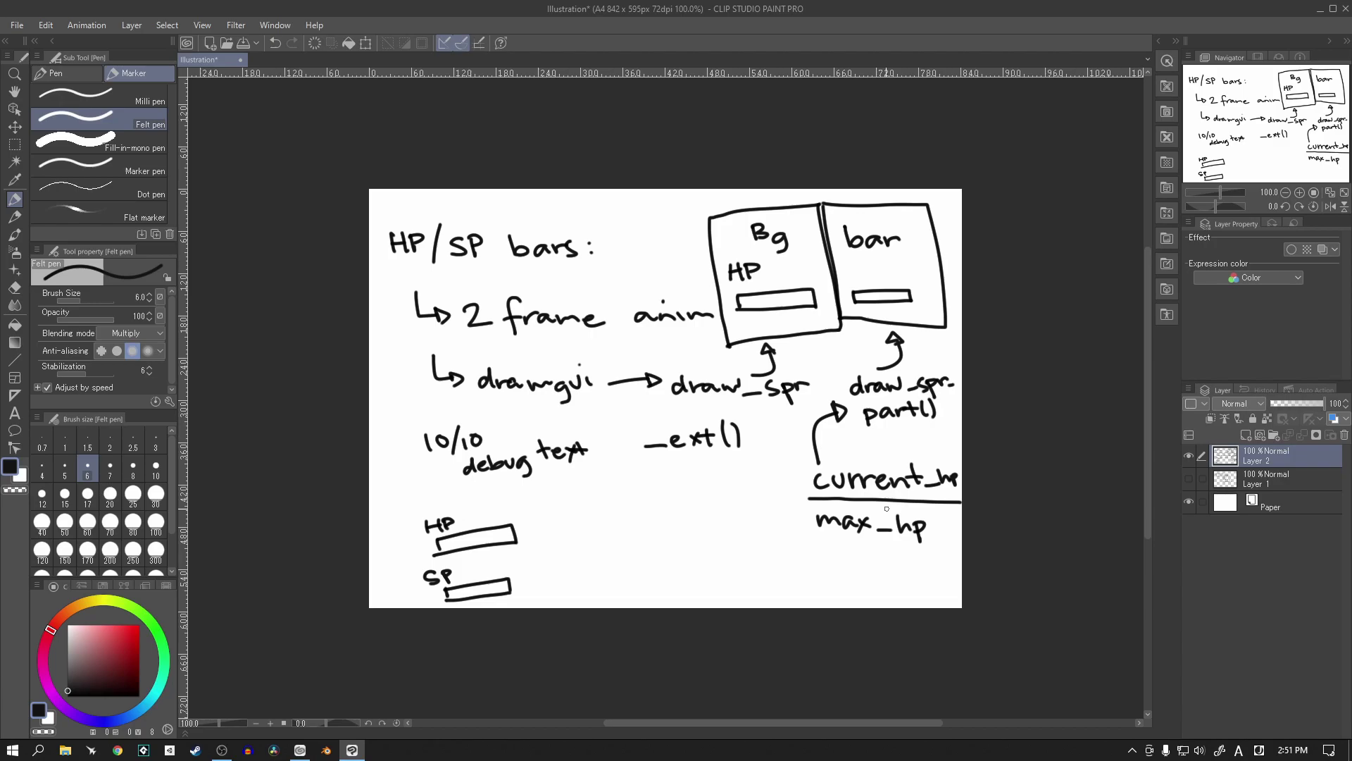
Step: Hide Layer 2, add a new raster layer, and write '0 hp = brdc → cMng' with a bracket
click(1189, 455)
click(1246, 437)
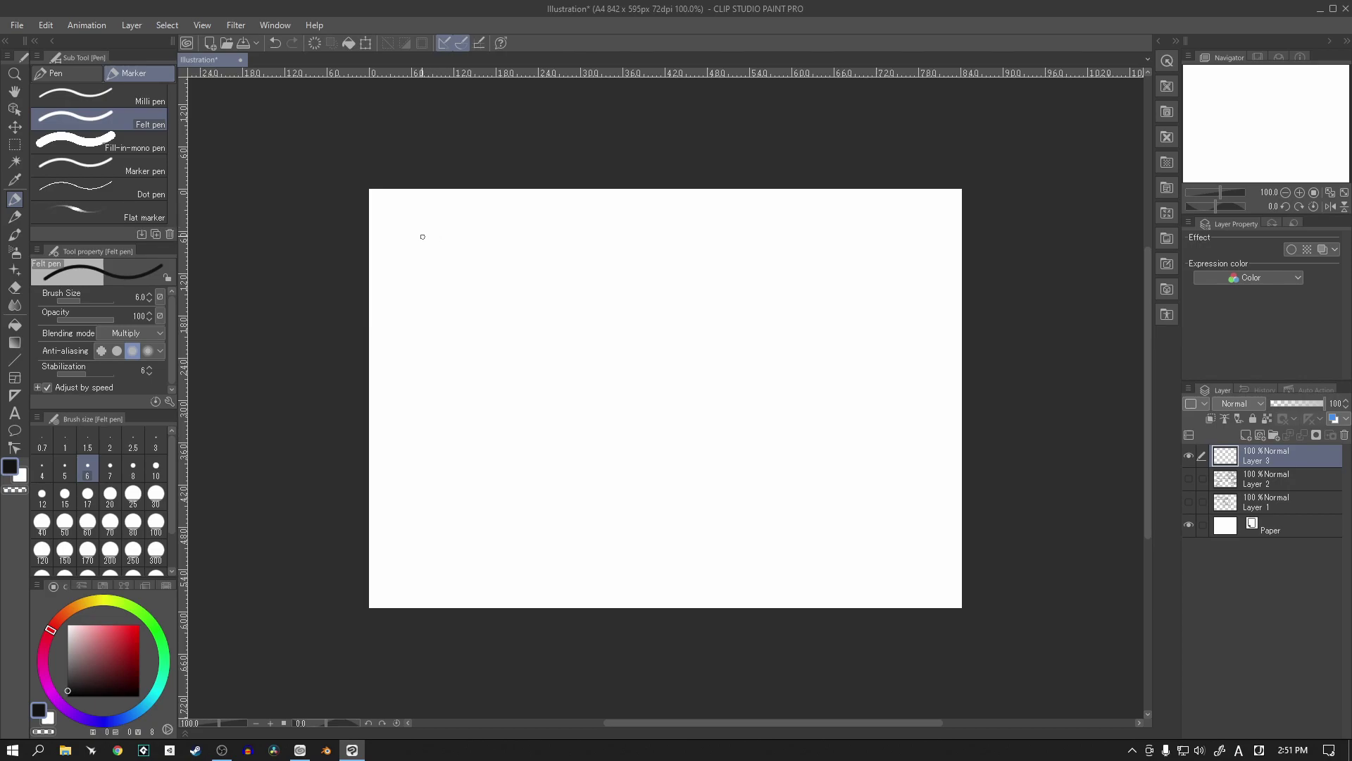
mouse_move(423, 237)
mouse_down()
mouse_move(417, 251)
mouse_move(465, 266)
mouse_move(515, 247)
mouse_move(538, 247)
mouse_move(541, 261)
mouse_move(583, 246)
mouse_move(610, 255)
mouse_up()
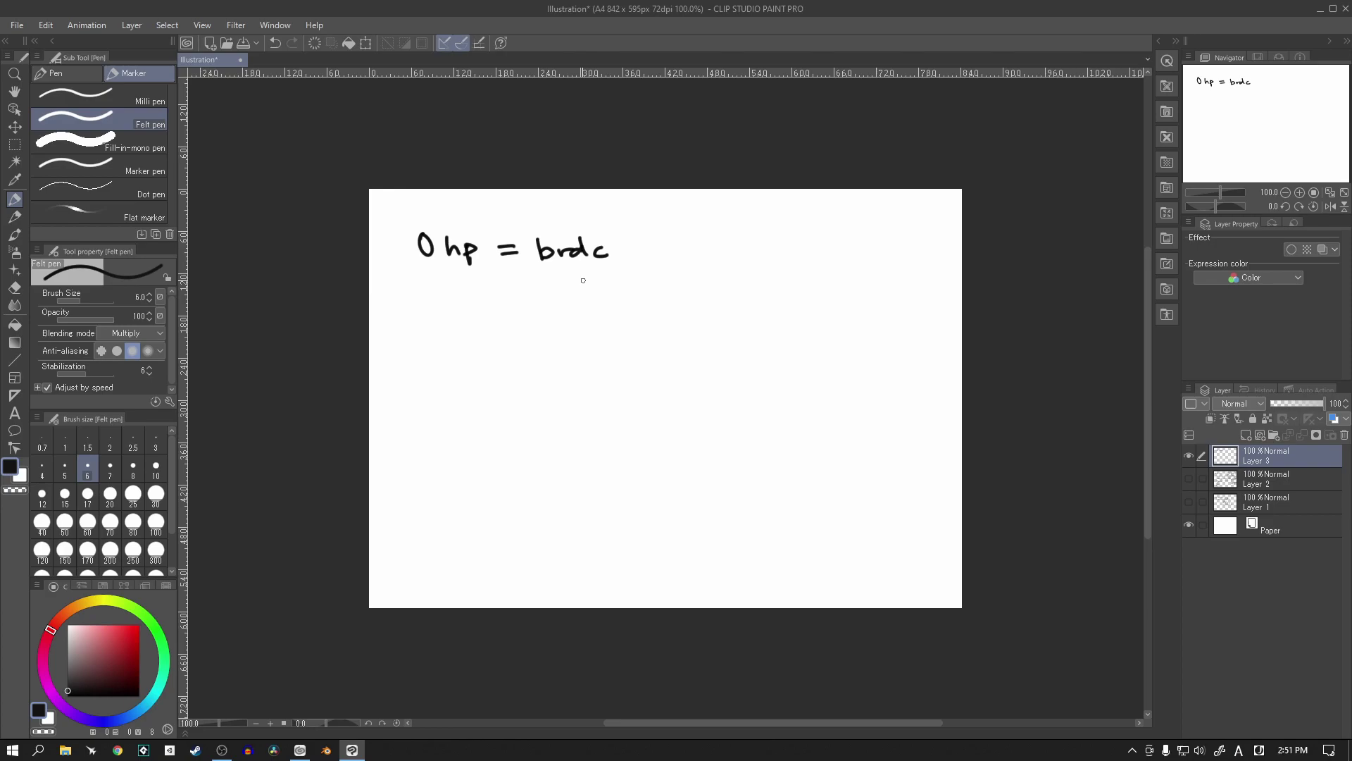
drag(612, 253, 688, 257)
mouse_move(694, 260)
mouse_down()
mouse_move(695, 243)
mouse_move(717, 258)
mouse_move(738, 248)
mouse_move(737, 278)
mouse_up()
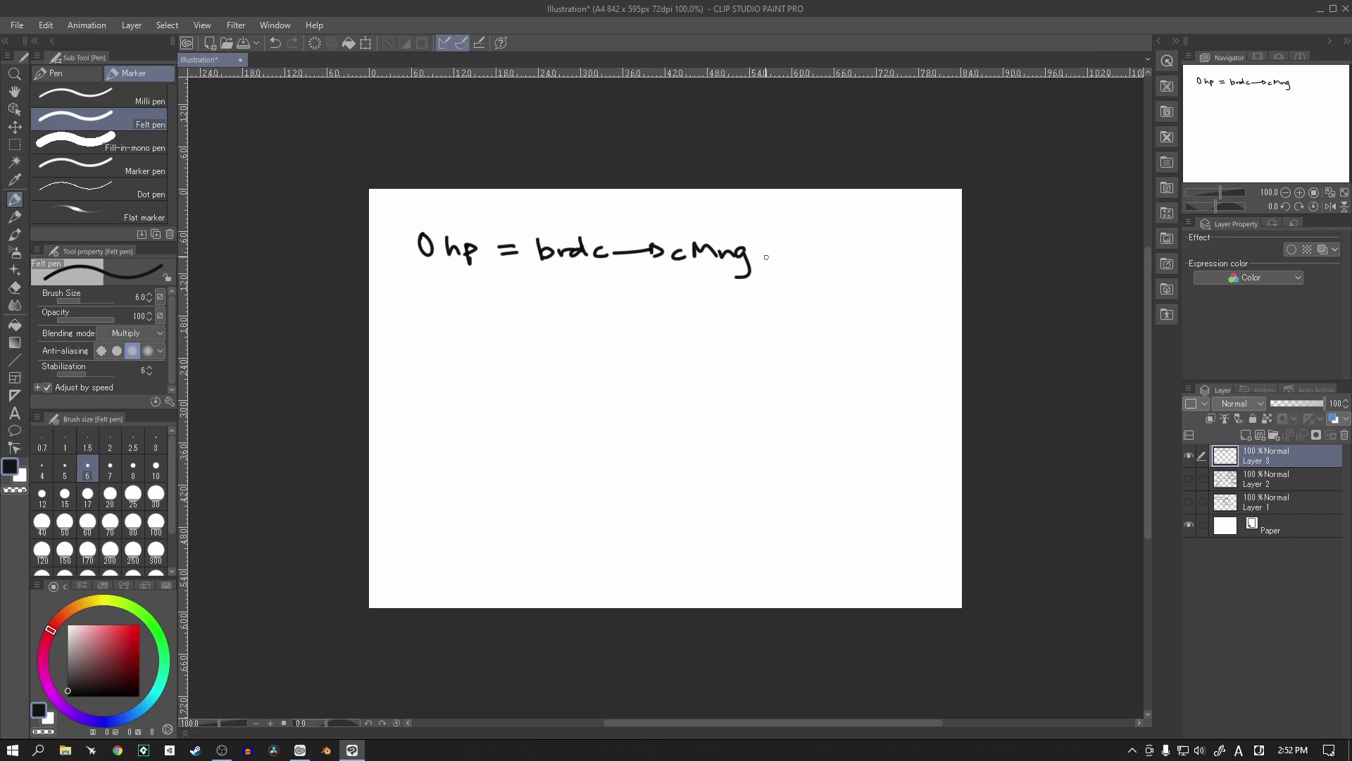
mouse_move(748, 251)
mouse_down()
mouse_move(776, 249)
mouse_move(783, 220)
mouse_move(772, 255)
mouse_move(803, 308)
mouse_up()
Step: Write a 'Unit' heading above and '= destroy' below the broadcast line
drag(407, 203, 440, 220)
drag(448, 200, 450, 220)
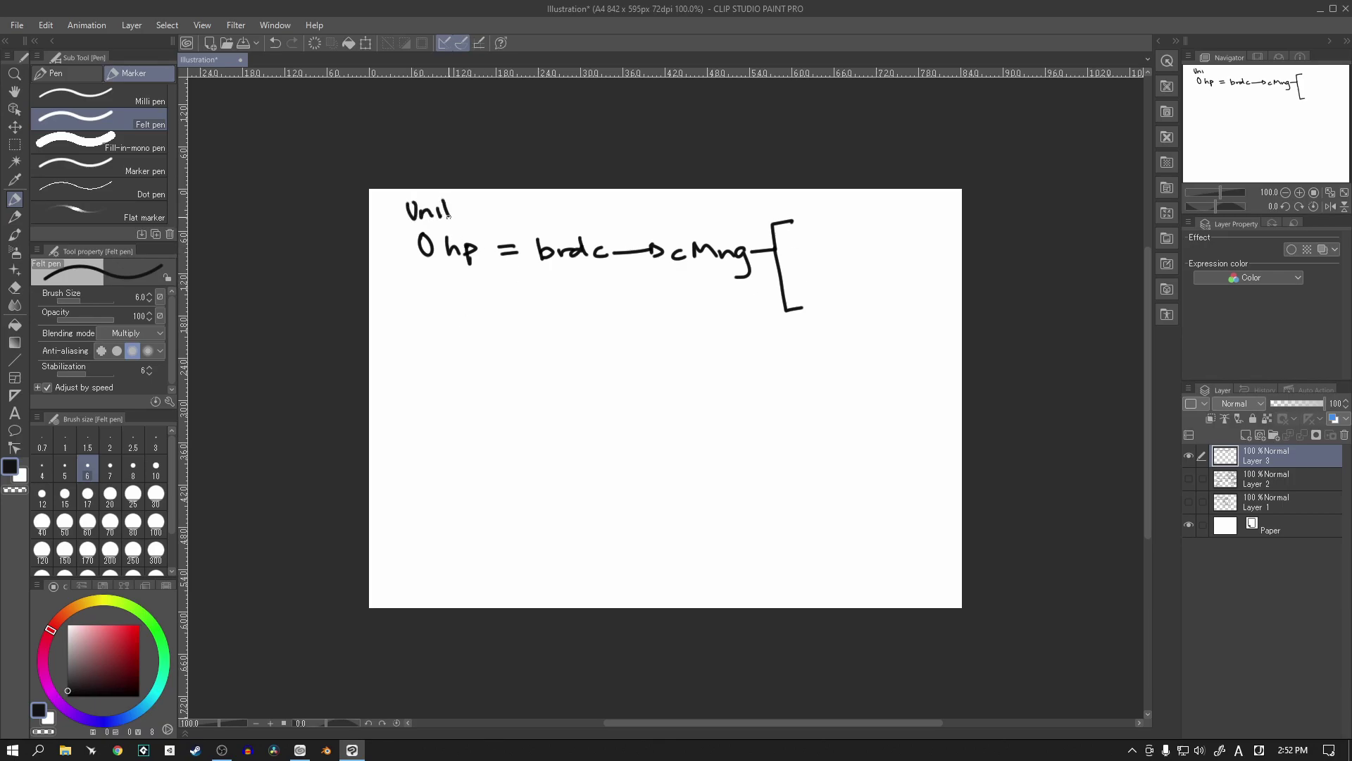
drag(508, 290, 522, 293)
mouse_move(546, 300)
mouse_down()
mouse_move(584, 307)
mouse_move(589, 296)
mouse_up()
drag(590, 297, 600, 298)
drag(606, 299, 617, 310)
drag(622, 297, 613, 317)
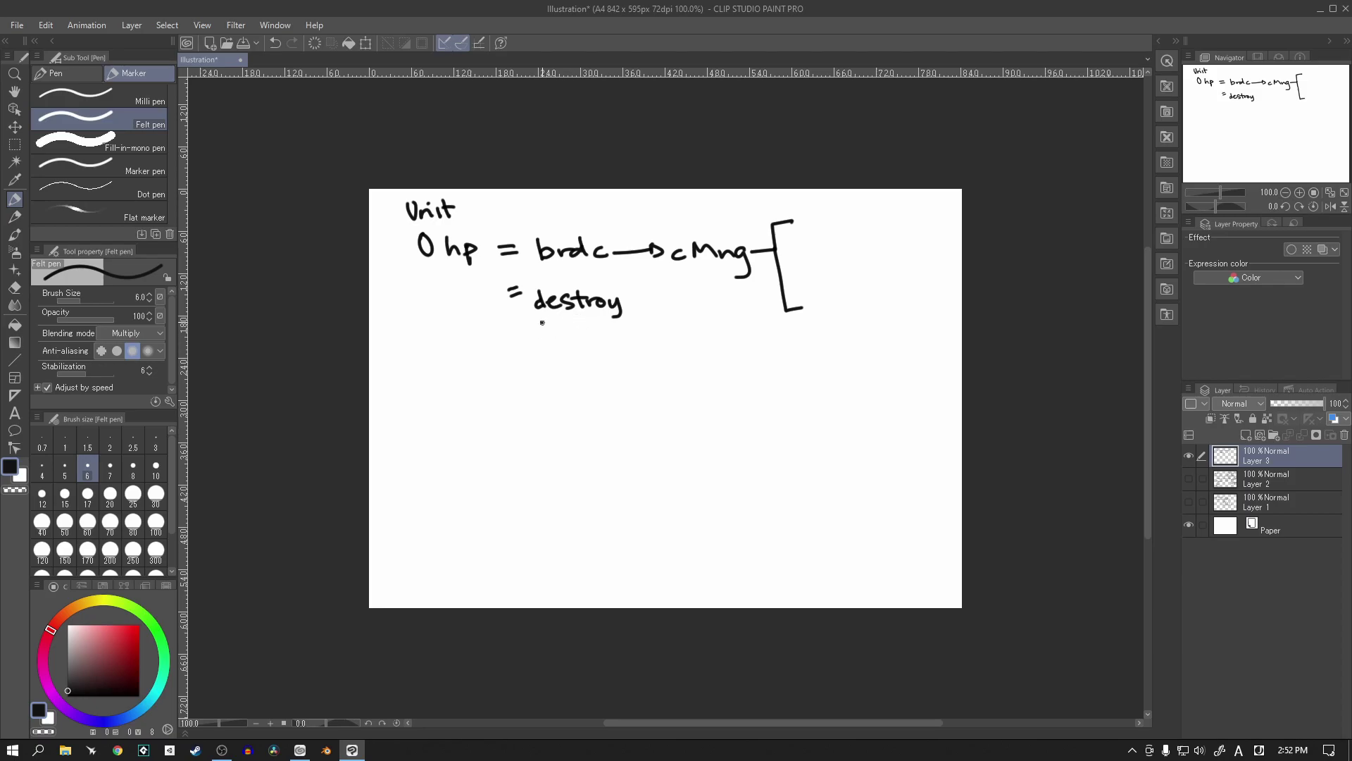
Step: Draw an arrow from destroy to 'cleanup' and a two-way bracket beneath it
mouse_move(541, 322)
mouse_down()
mouse_move(560, 358)
mouse_move(662, 365)
mouse_up()
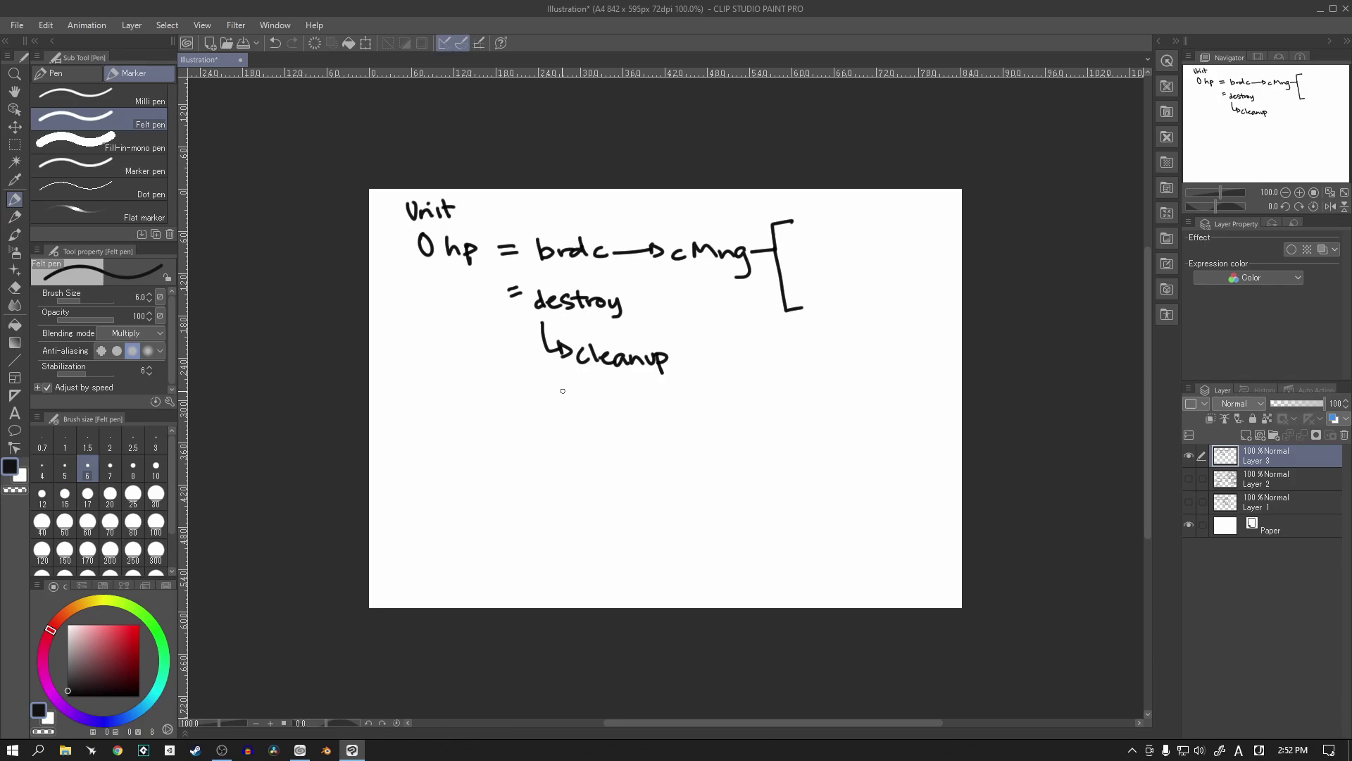
mouse_move(582, 374)
mouse_down()
mouse_move(518, 401)
mouse_move(520, 421)
mouse_up()
mouse_move(580, 388)
mouse_down()
mouse_move(640, 386)
mouse_move(646, 419)
mouse_up()
Step: Write 'remove unit.list' under the left cleanup branch and 'remove seq' under the right
drag(488, 444, 570, 450)
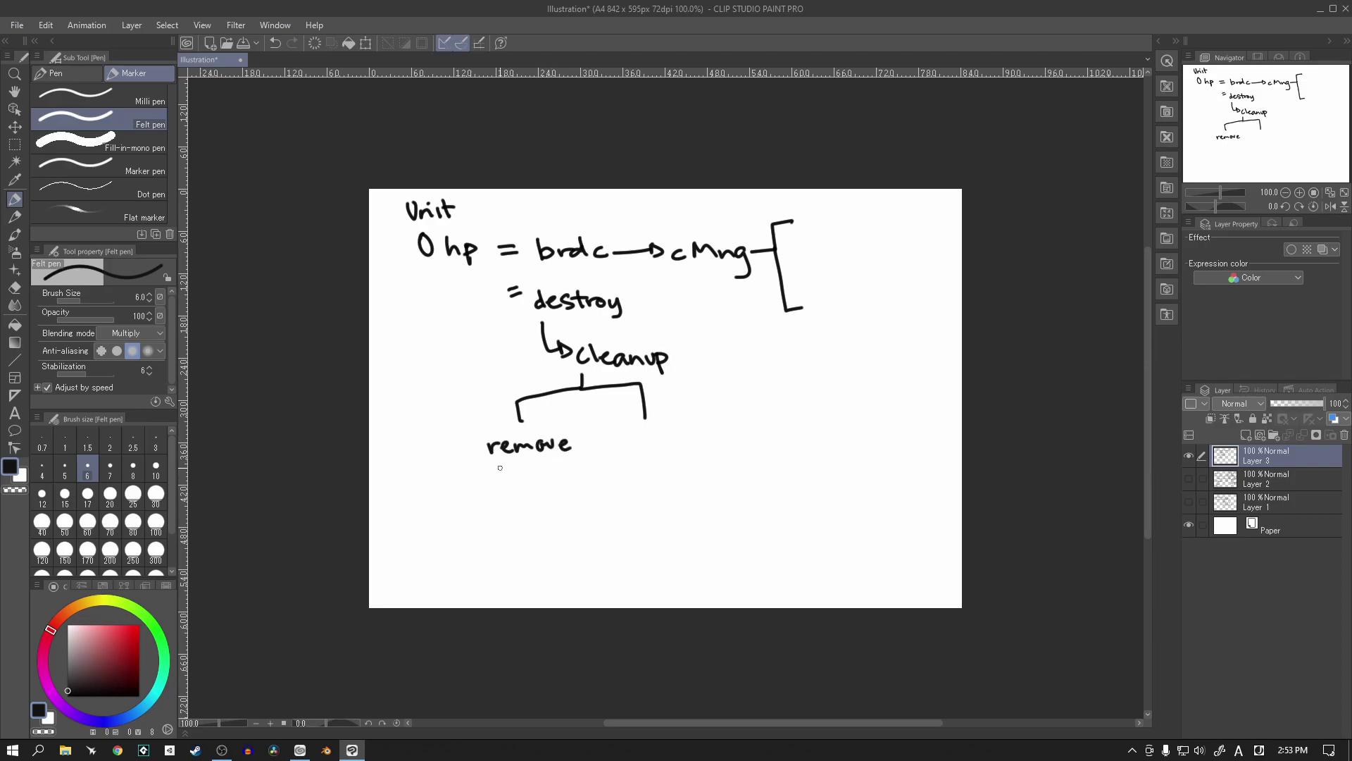
drag(494, 470, 541, 484)
drag(533, 475, 549, 473)
click(524, 468)
mouse_move(560, 466)
mouse_down()
mouse_move(559, 483)
mouse_move(594, 468)
mouse_up()
mouse_move(625, 439)
mouse_down()
mouse_move(703, 437)
mouse_move(638, 468)
mouse_move(679, 473)
mouse_move(680, 491)
mouse_move(689, 481)
mouse_up()
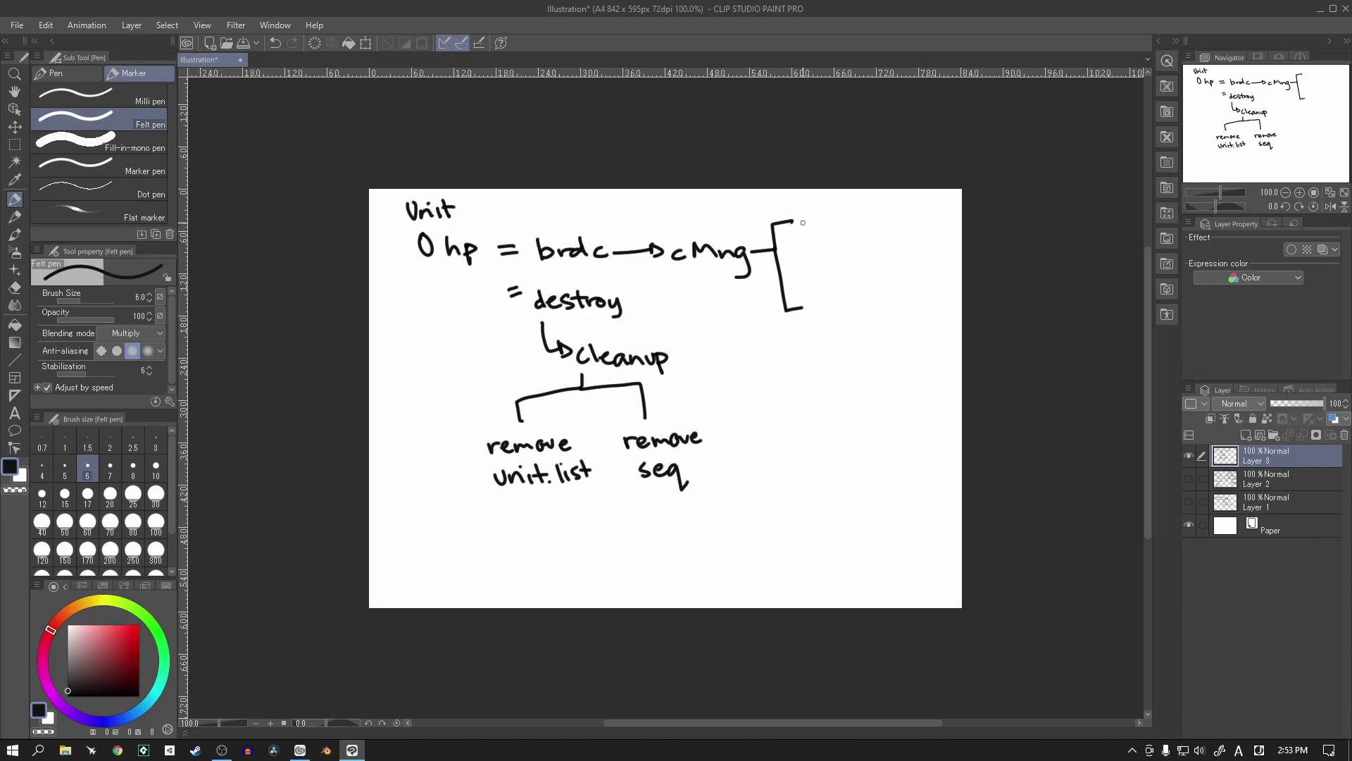
Step: Write '$id' and 'clear the unit list' inside the cMng bracket with the Felt pen
mouse_move(808, 224)
mouse_down()
mouse_move(798, 242)
mouse_move(827, 240)
mouse_up()
drag(840, 227, 840, 237)
drag(843, 215, 843, 233)
drag(832, 258, 835, 268)
drag(839, 262, 938, 256)
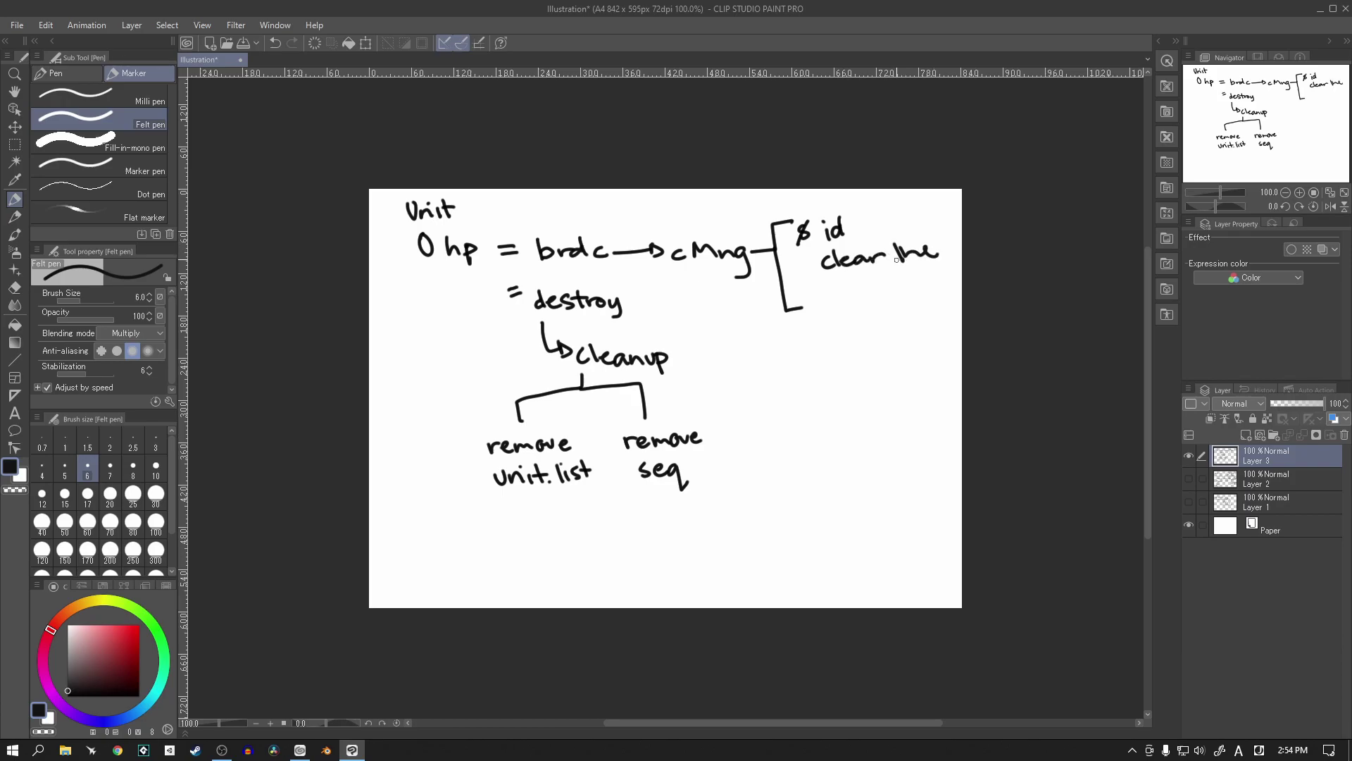
drag(829, 280, 840, 279)
drag(843, 279, 873, 289)
click(869, 276)
drag(866, 281, 888, 289)
drag(894, 280, 918, 287)
drag(925, 278, 914, 280)
Step: Dash the entries, add 'rewrite list', and write 'Unit[lid]' below the bracket
mouse_move(821, 235)
mouse_down()
mouse_move(813, 311)
mouse_move(896, 316)
mouse_up()
click(881, 304)
mouse_move(889, 305)
mouse_down()
mouse_move(913, 315)
mouse_move(881, 345)
mouse_up()
mouse_move(895, 334)
mouse_down()
mouse_move(891, 345)
mouse_move(905, 341)
mouse_up()
drag(895, 336, 910, 332)
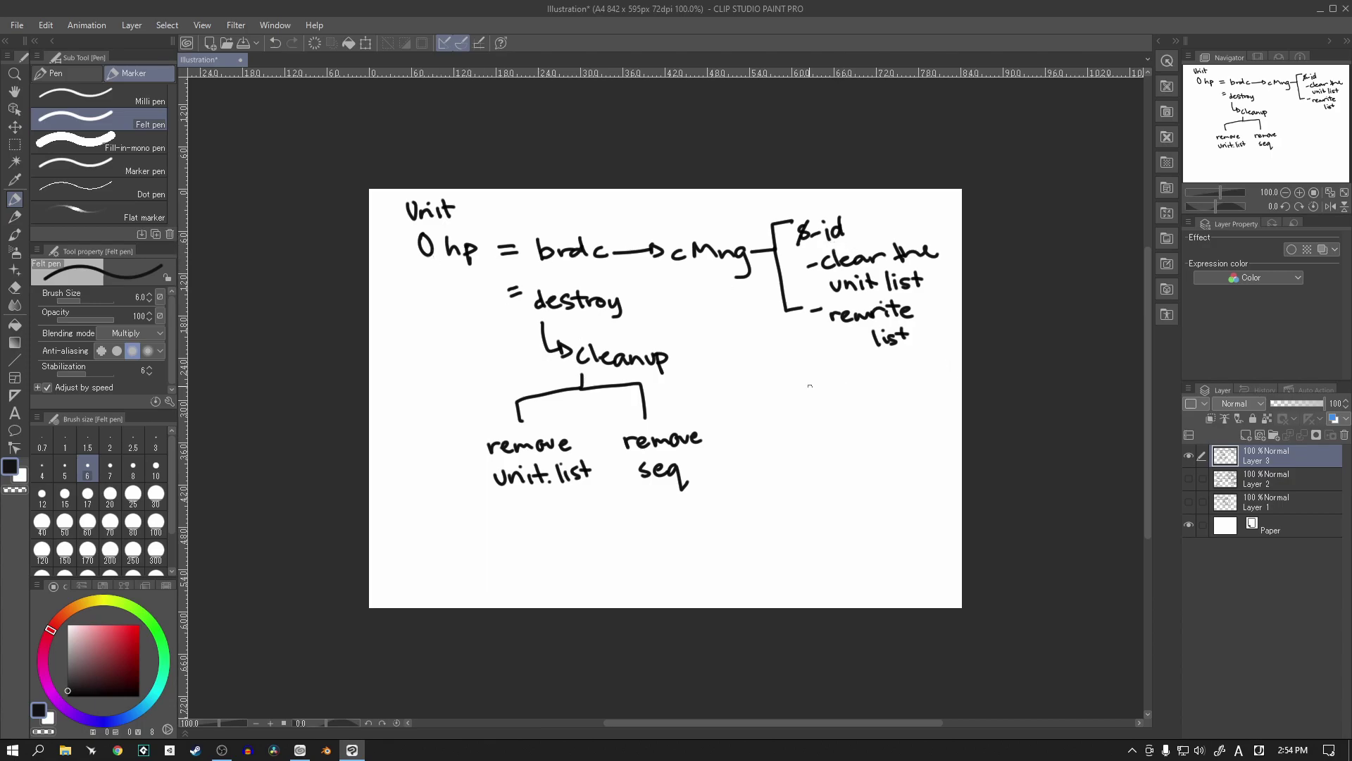
mouse_move(804, 391)
mouse_down()
mouse_move(844, 389)
mouse_move(848, 403)
mouse_move(835, 385)
mouse_move(865, 410)
mouse_move(910, 379)
mouse_move(896, 415)
mouse_up()
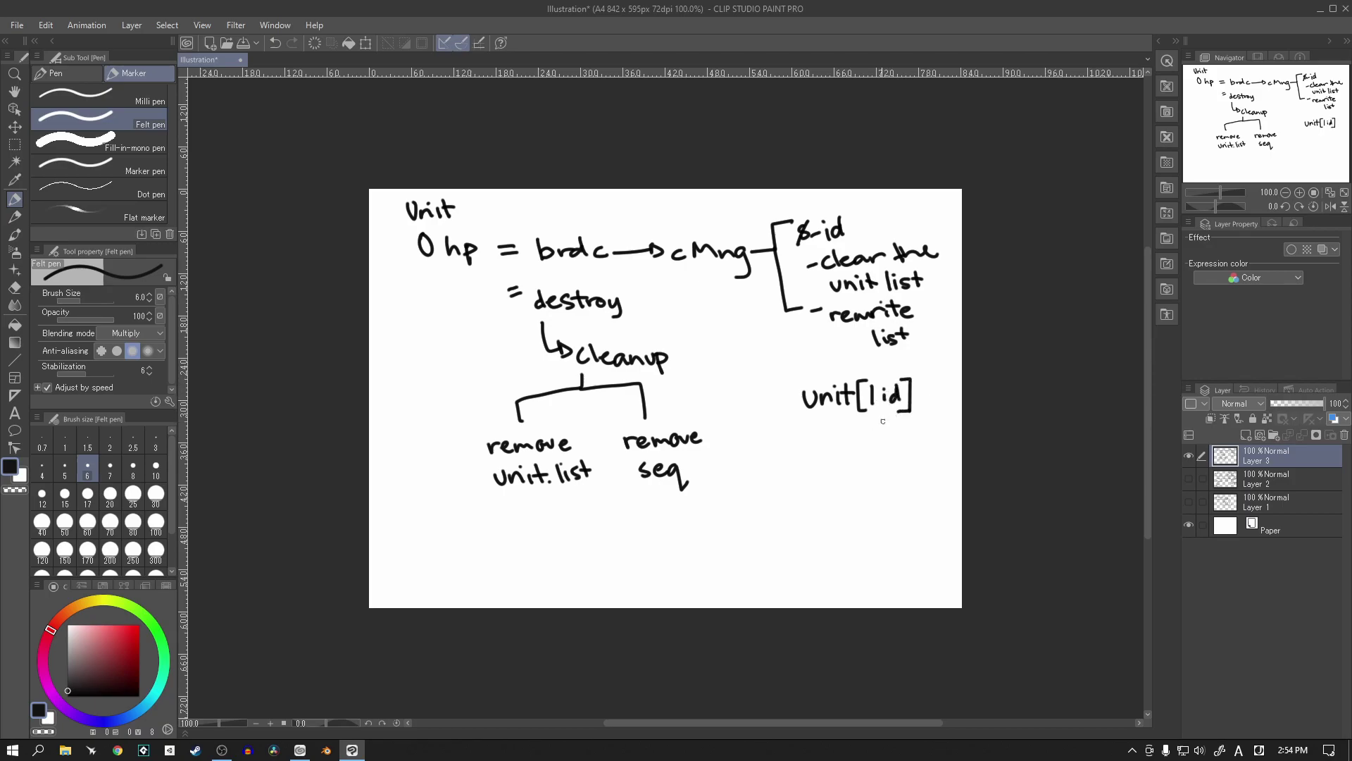
Step: Add '=' after Unit[lid], underline brdc, and circle the id entry
mouse_move(915, 398)
mouse_down()
mouse_move(955, 406)
mouse_move(961, 391)
mouse_up()
drag(535, 267, 736, 262)
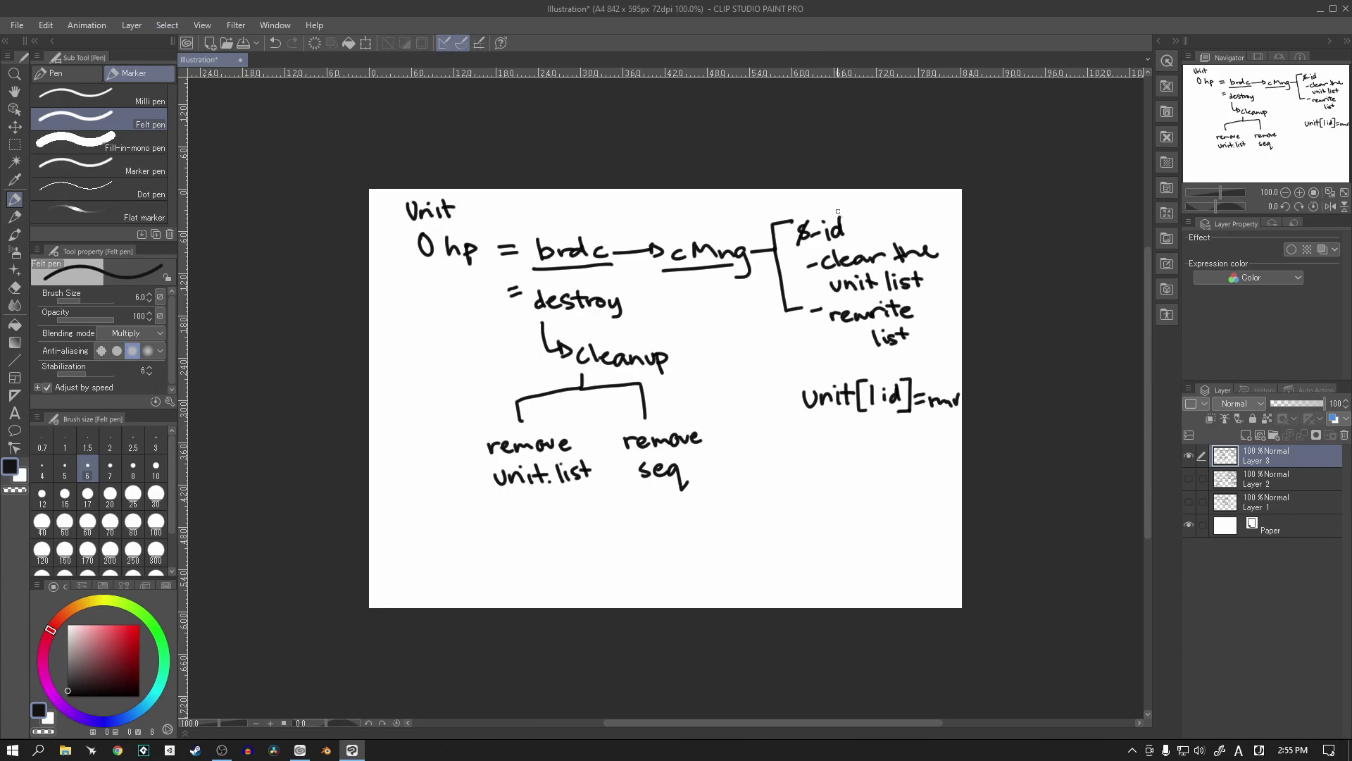
mouse_move(838, 212)
mouse_down()
mouse_move(808, 212)
mouse_move(835, 205)
mouse_up()
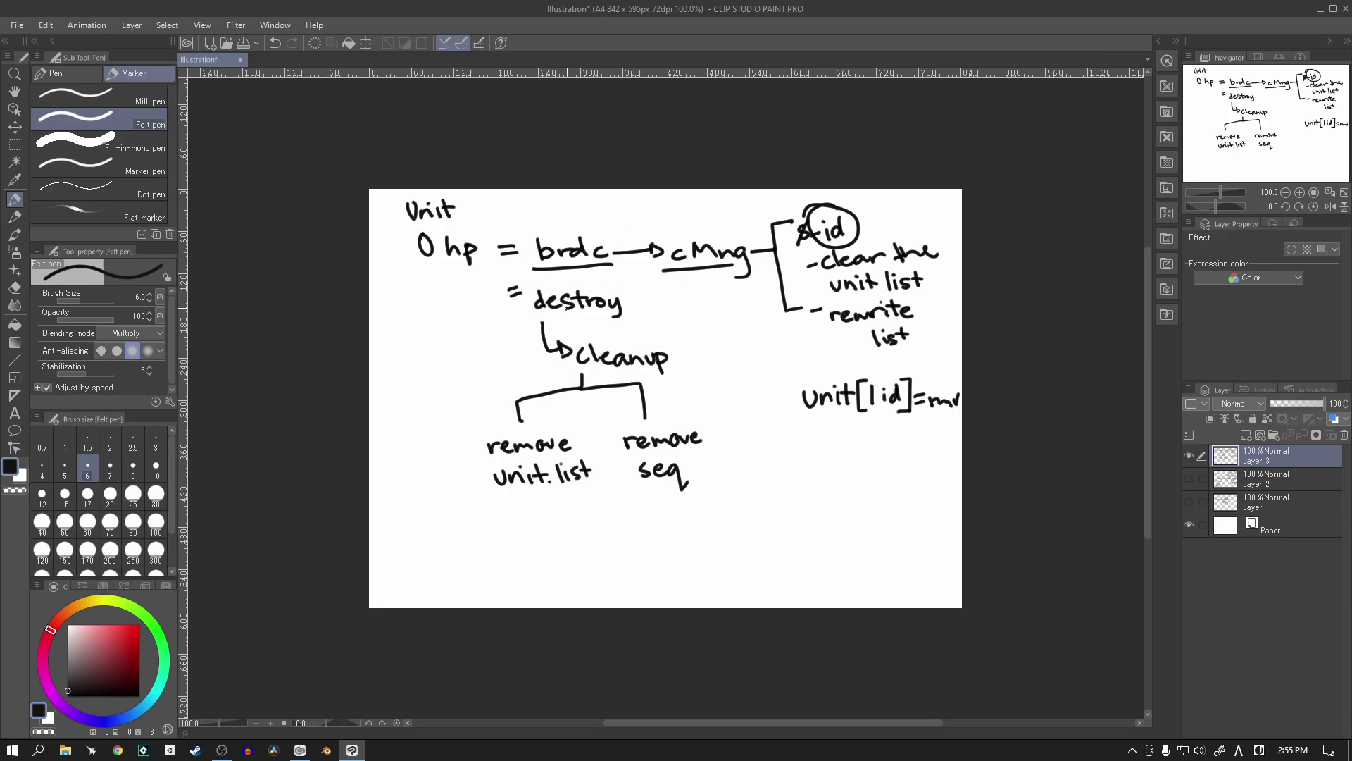
Step: Extend destroy to 'destroy_self();', underline unit.list, and box remove seq
drag(626, 310, 680, 309)
mouse_move(686, 290)
mouse_down()
mouse_move(691, 319)
mouse_move(699, 300)
mouse_move(718, 308)
mouse_up()
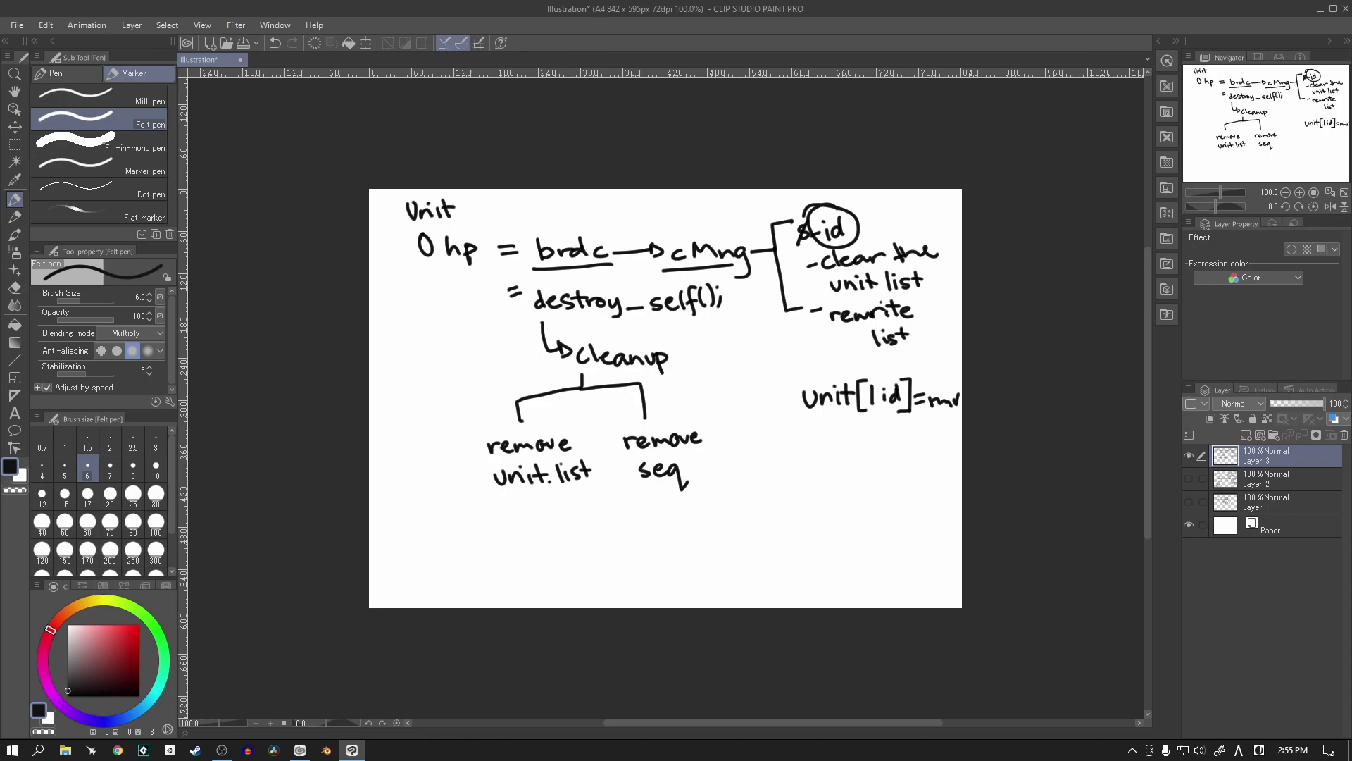
drag(598, 485, 484, 508)
mouse_move(710, 417)
mouse_down()
mouse_move(590, 431)
mouse_move(610, 511)
mouse_move(729, 498)
mouse_move(712, 432)
mouse_up()
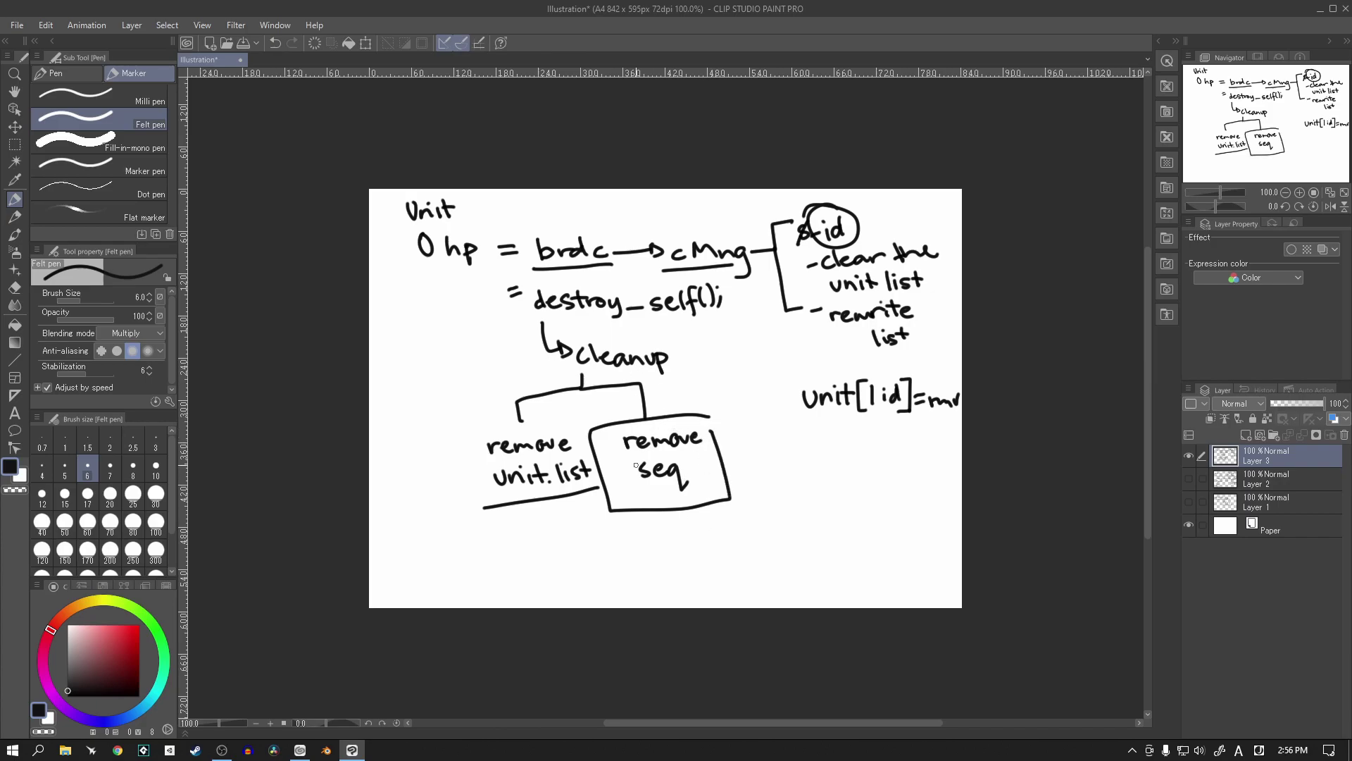
Step: Star the remove seq box, bracket brdc, and draw a tall bracket around the id-cleanup notes
mouse_move(633, 491)
mouse_down()
mouse_move(616, 497)
mouse_move(629, 476)
mouse_move(635, 493)
mouse_up()
mouse_move(539, 234)
mouse_down()
mouse_move(524, 229)
mouse_move(537, 274)
mouse_move(613, 268)
mouse_up()
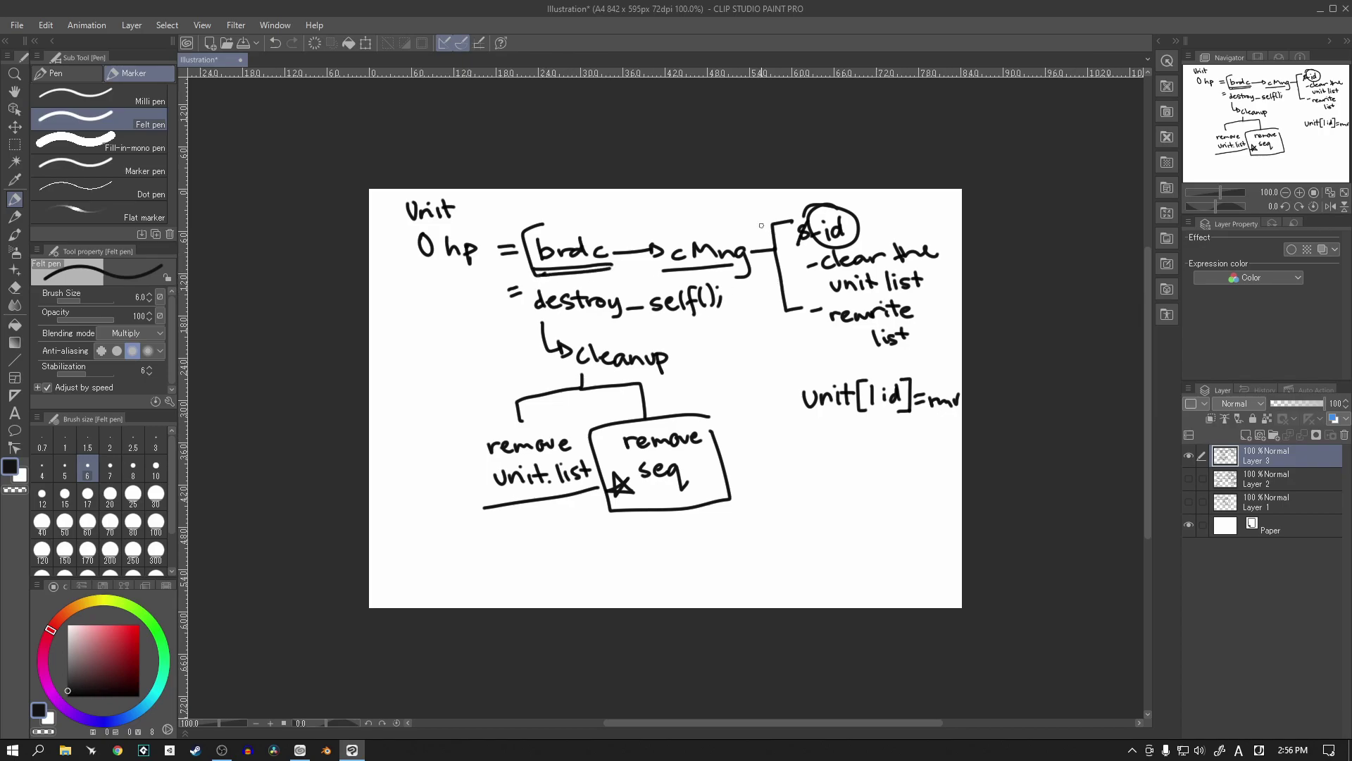
mouse_move(774, 216)
mouse_down()
mouse_move(757, 222)
mouse_move(762, 388)
mouse_move(803, 419)
mouse_up()
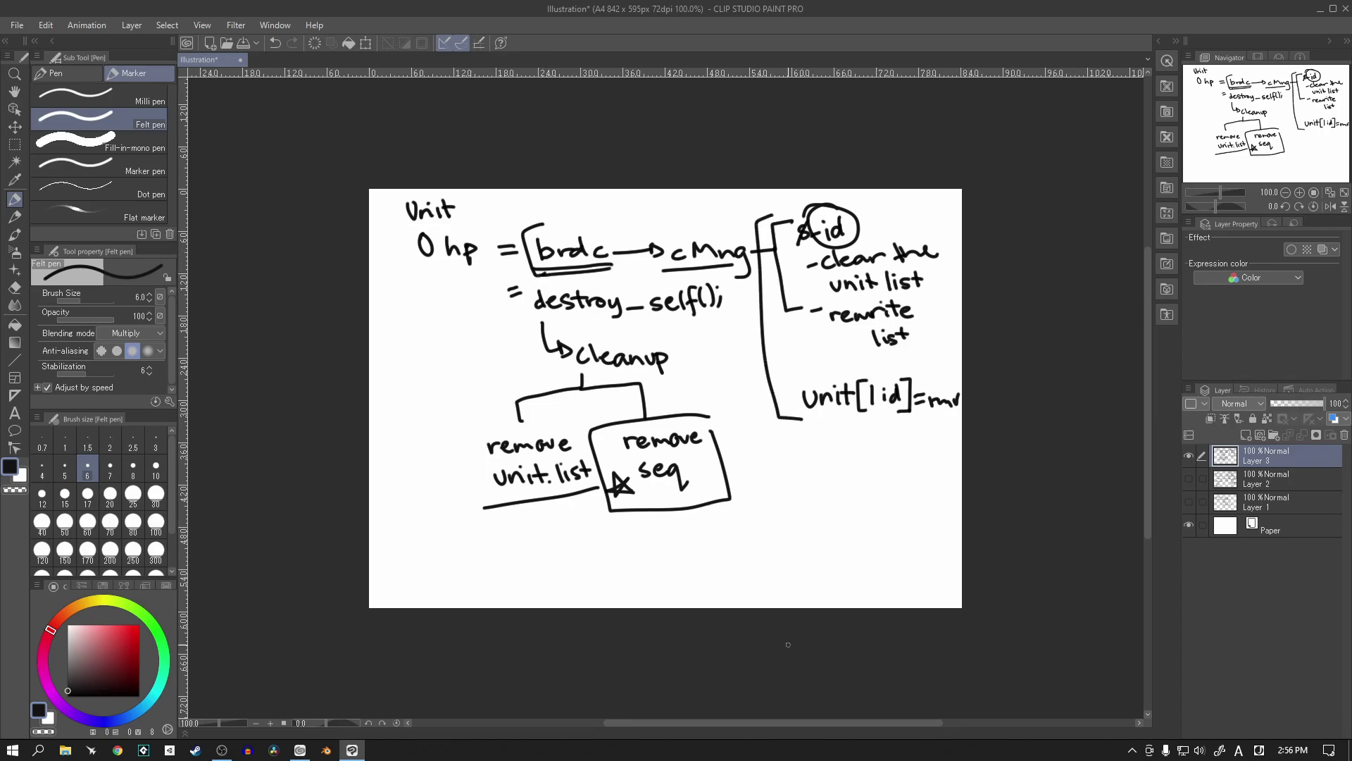